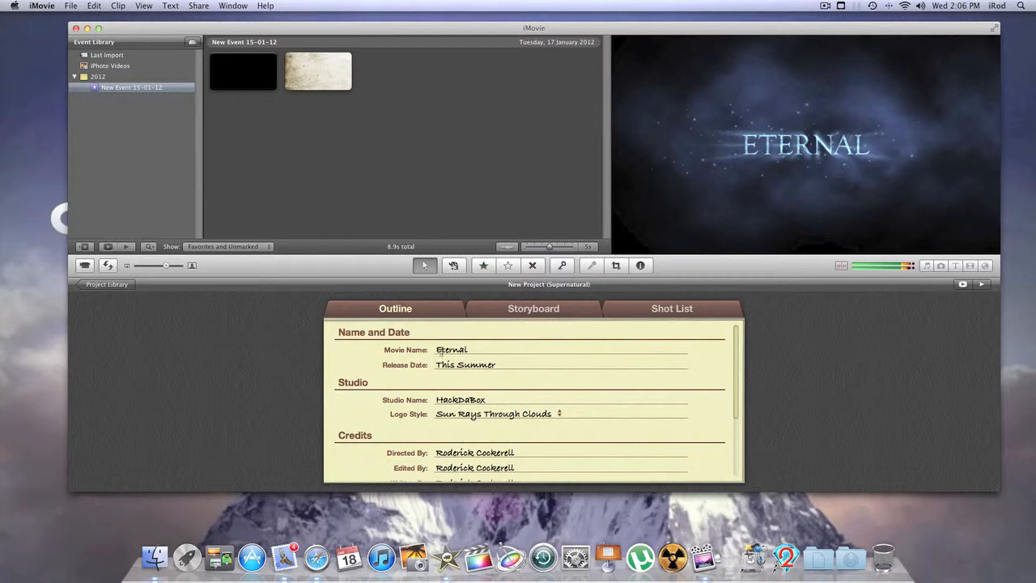
Set the trailer's movie name to "iRod's Tips & Tircks !" in the outline.
click(476, 351)
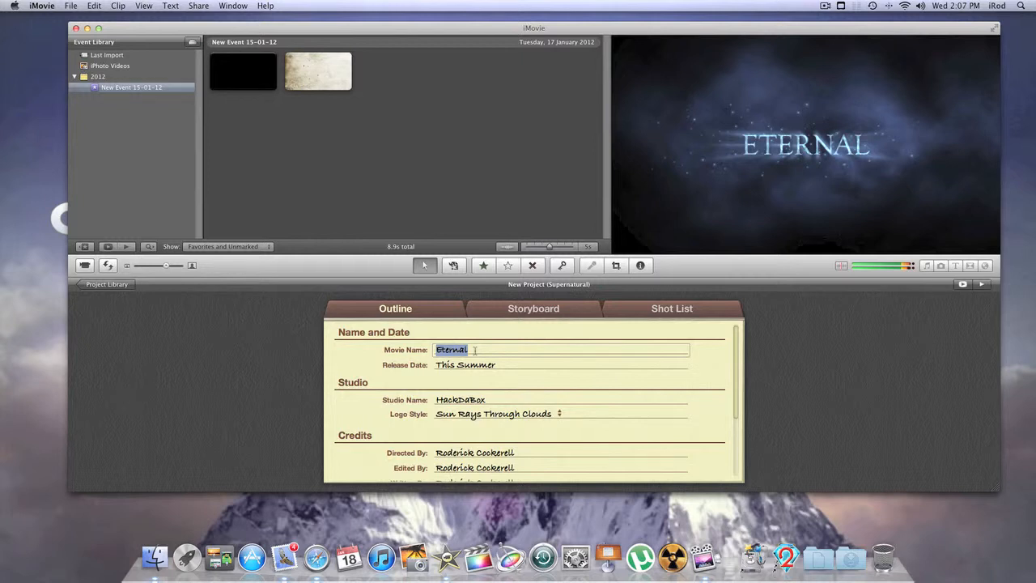
text(iRod's )
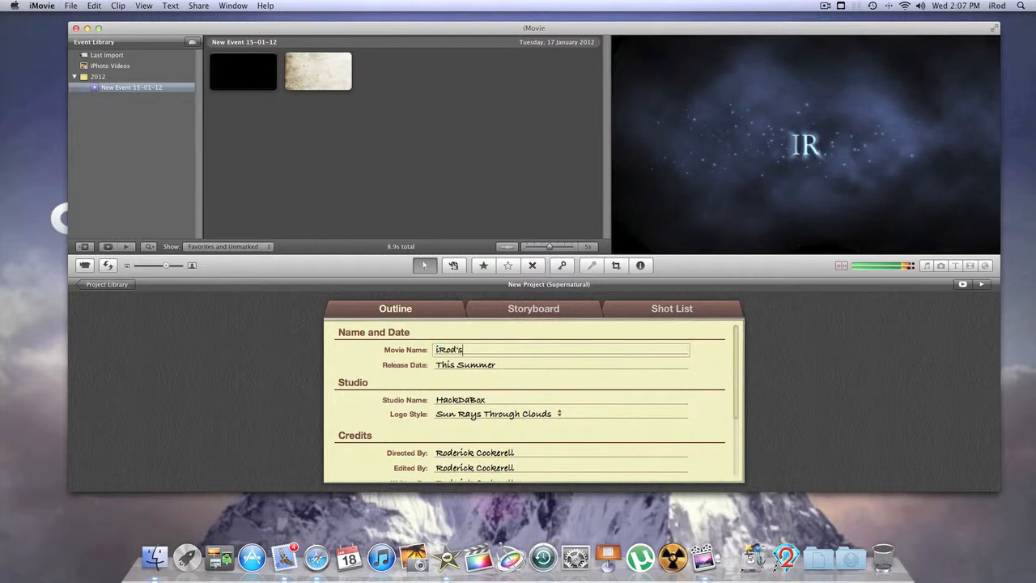
text(Tips)
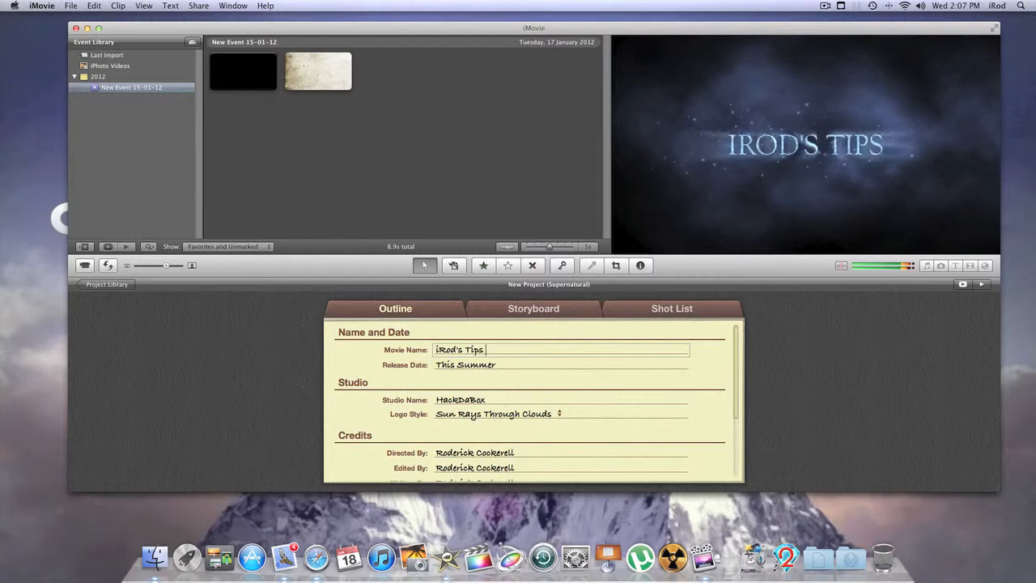
text( & Tircks)
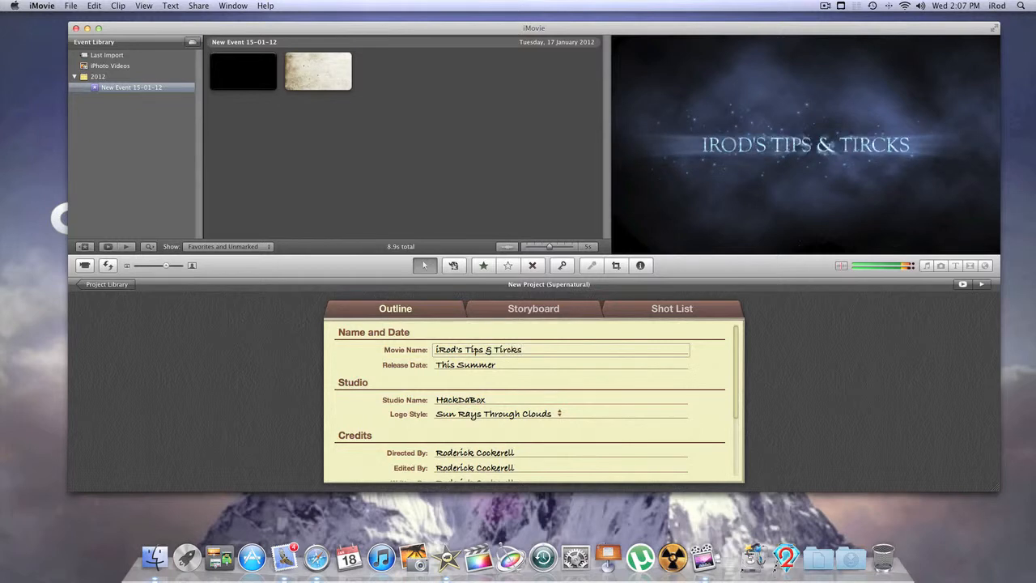
text( !)
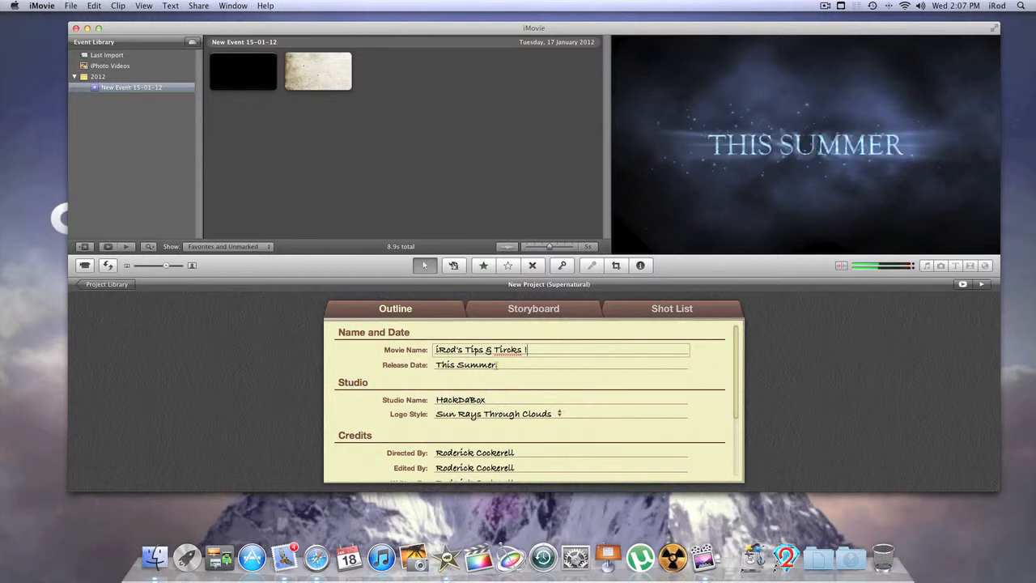
Replace the release date text in the outline with "Proudly presents".
key(Tab)
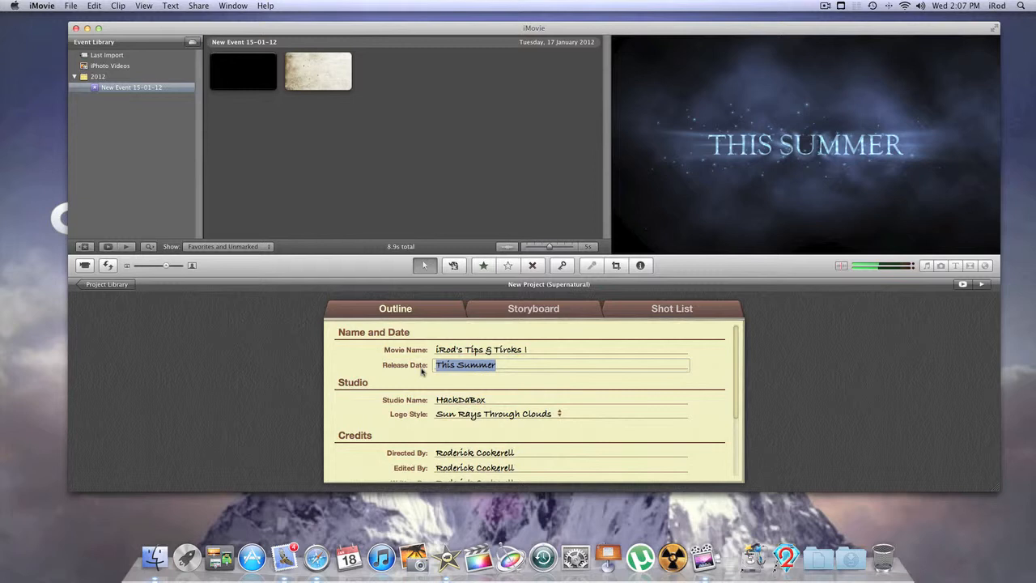
text(Pro)
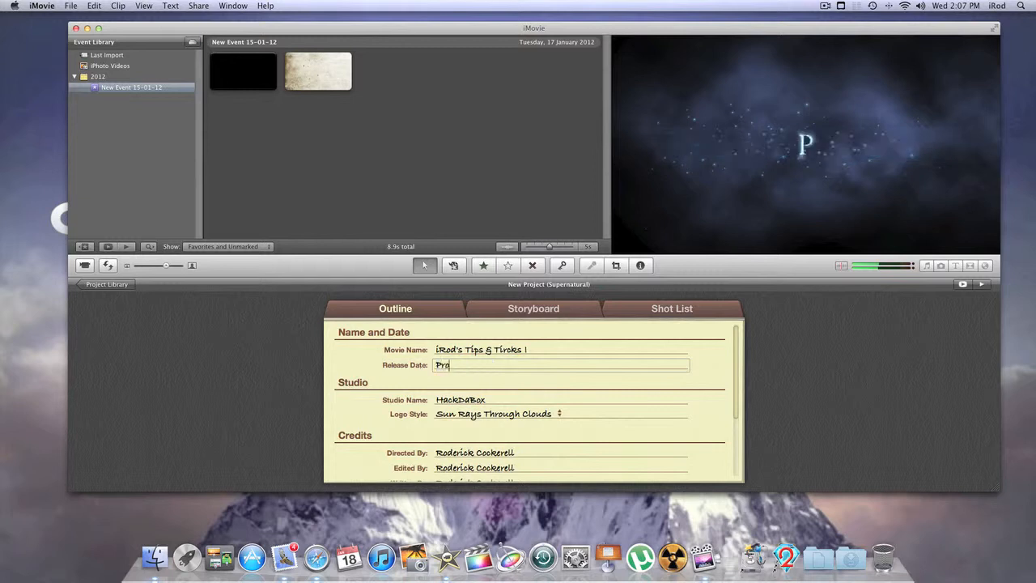
text(udly)
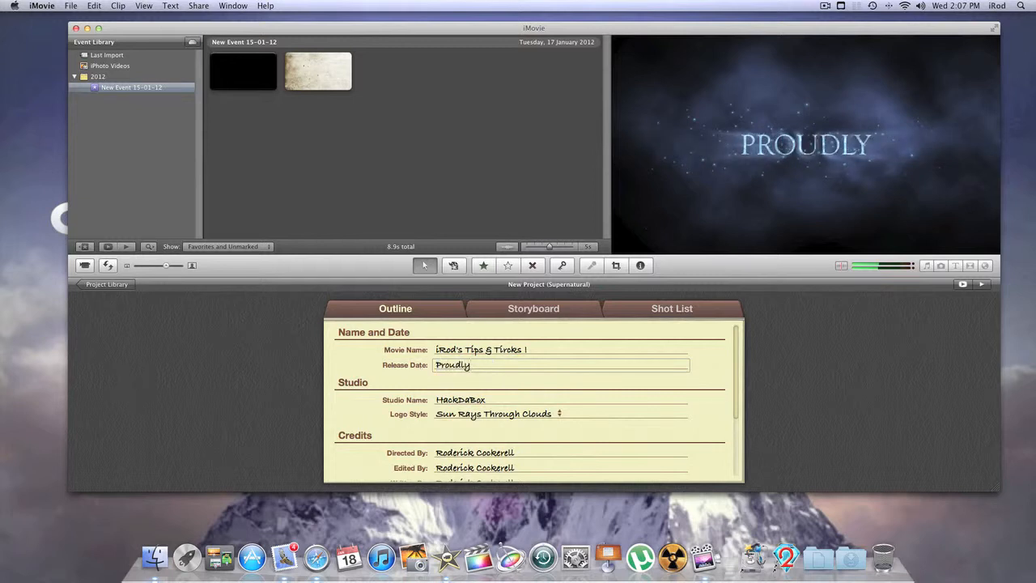
text( presents)
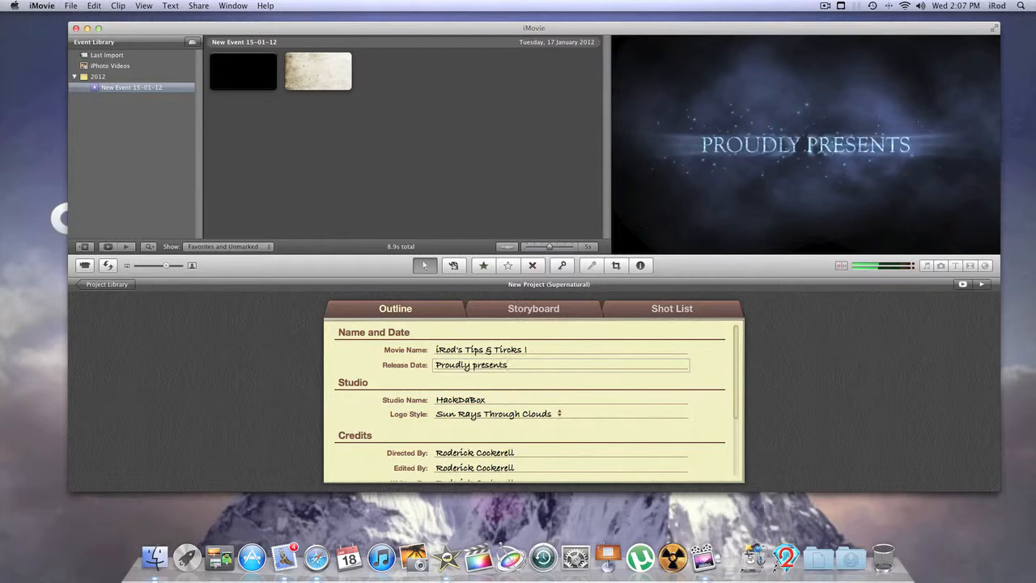
Set the studio name in the outline to "cockerell systems inc".
click(490, 399)
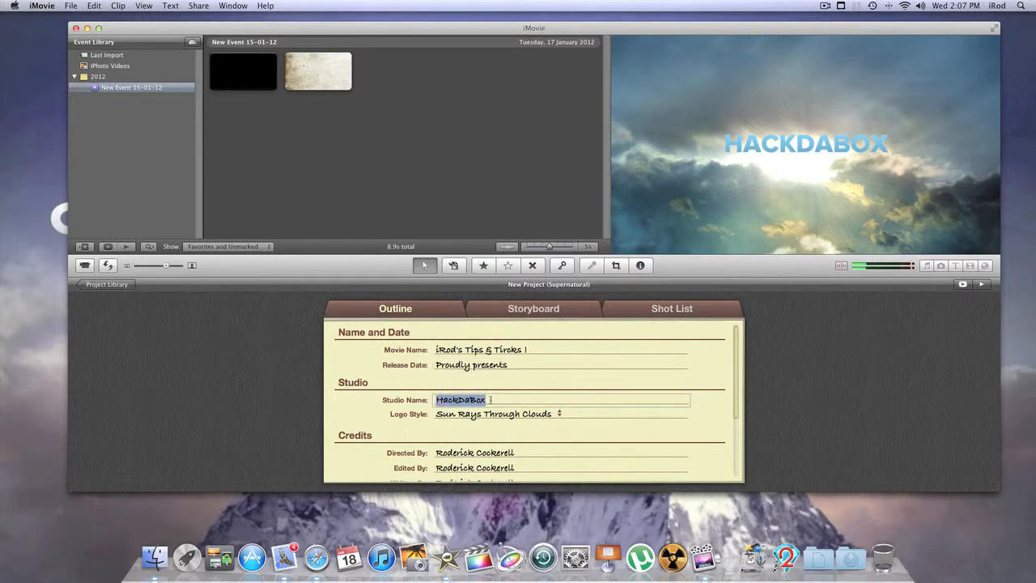
text(cockerell)
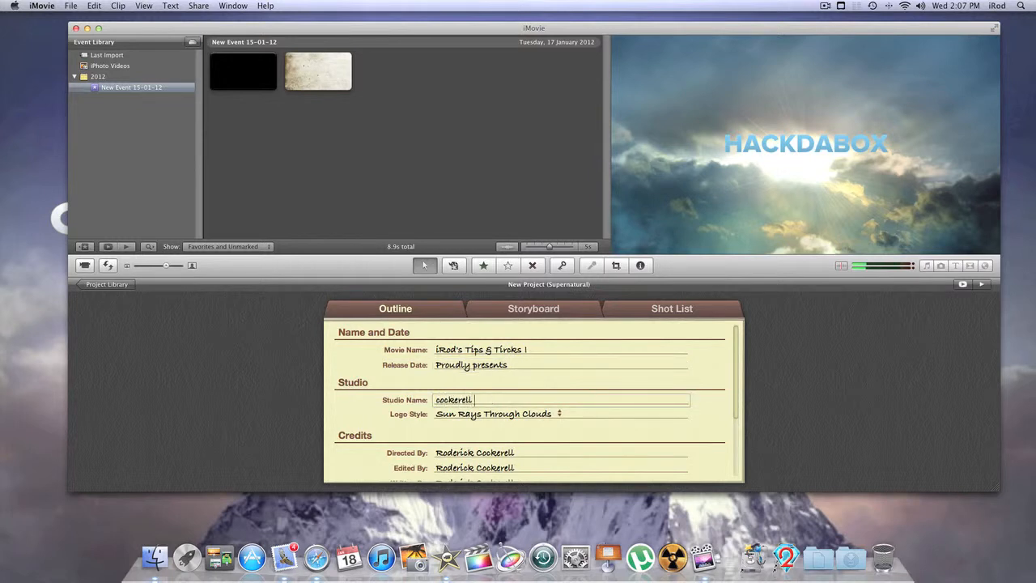
text( systems inc)
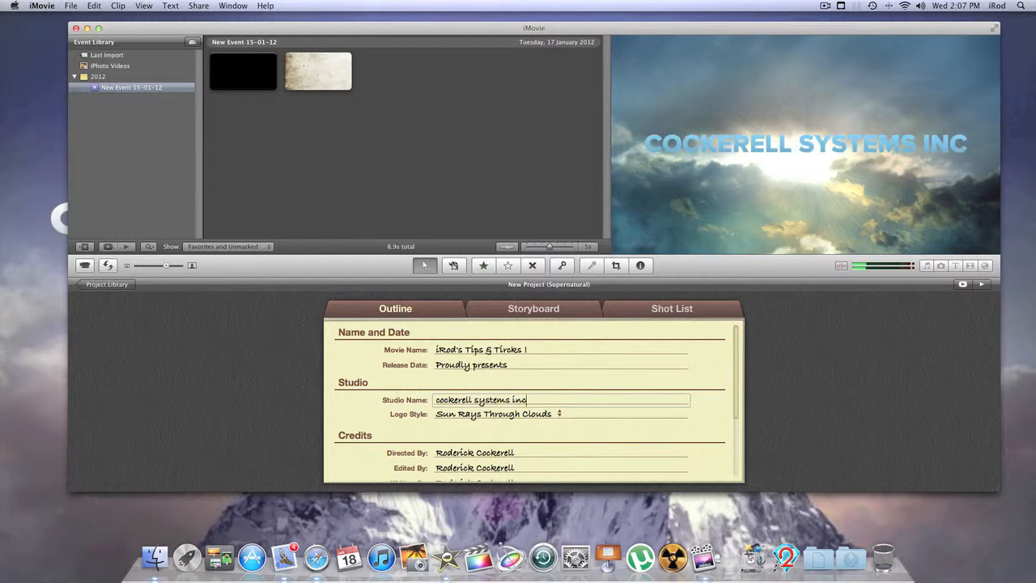
Try the Signals Across the Globe logo style, settle on Glowing Pyramid, and check the credits preview.
click(551, 414)
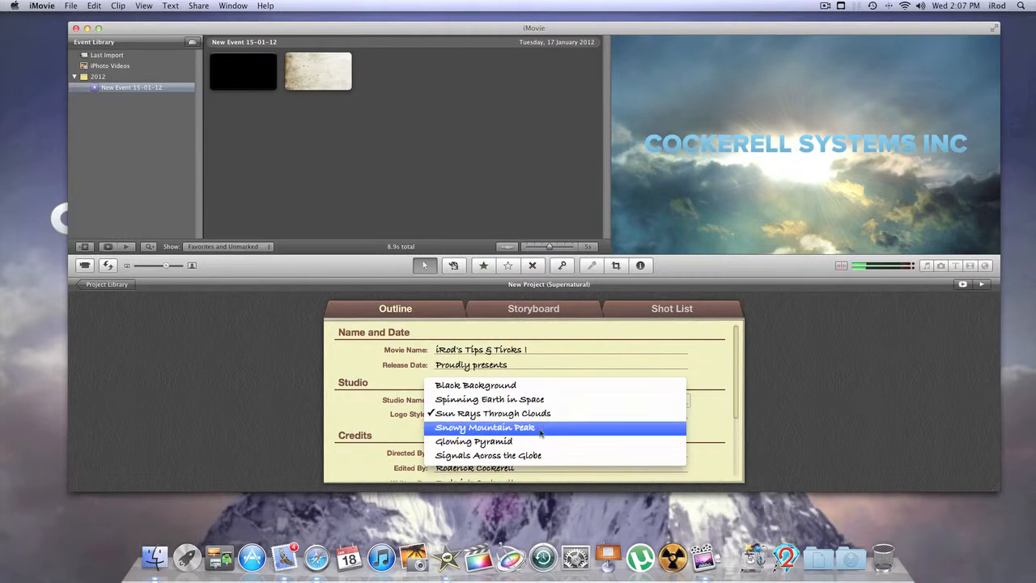
click(536, 418)
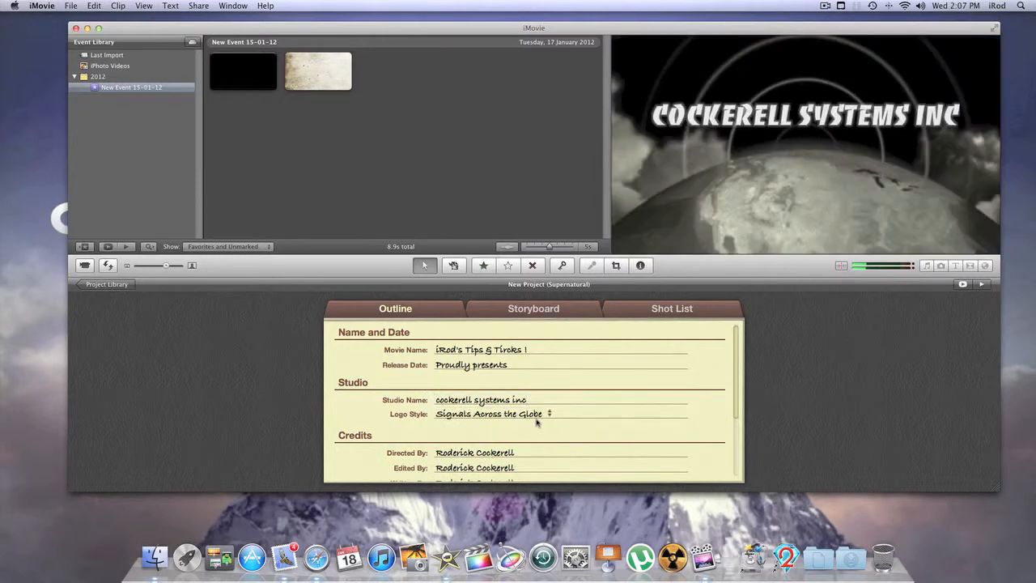
click(537, 414)
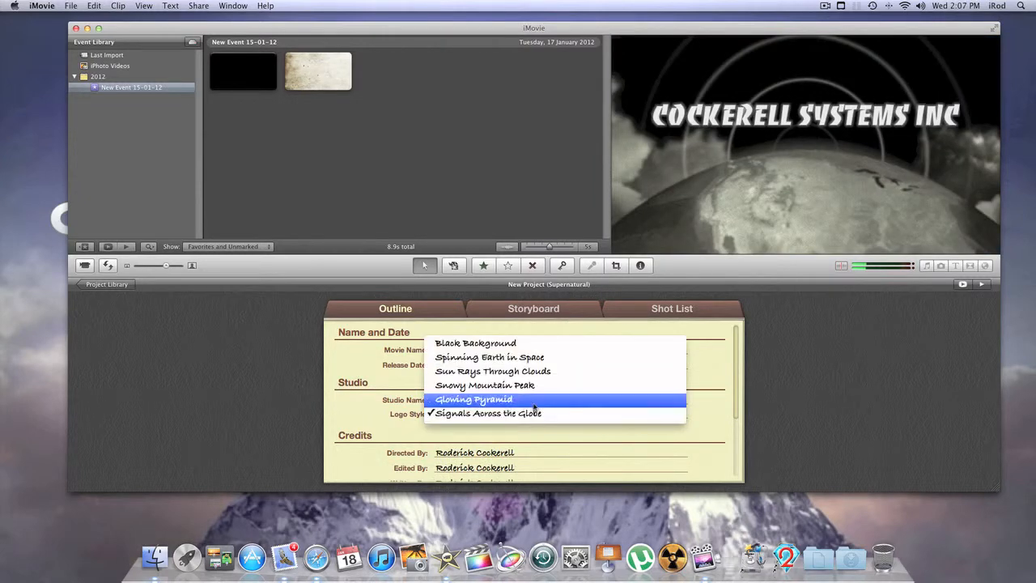
click(533, 407)
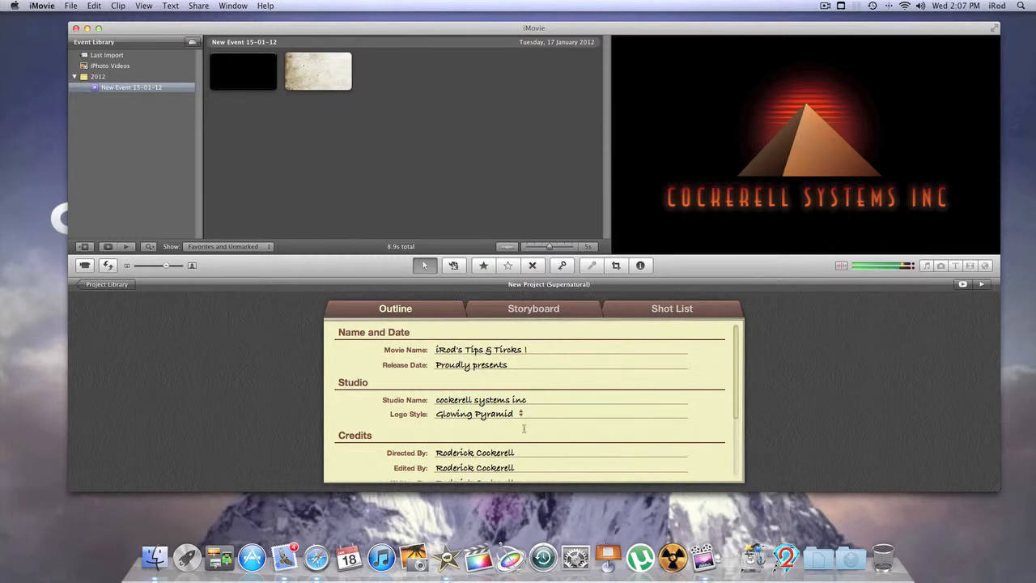
scroll(523, 457, down, 1)
scroll(523, 457, down, 5)
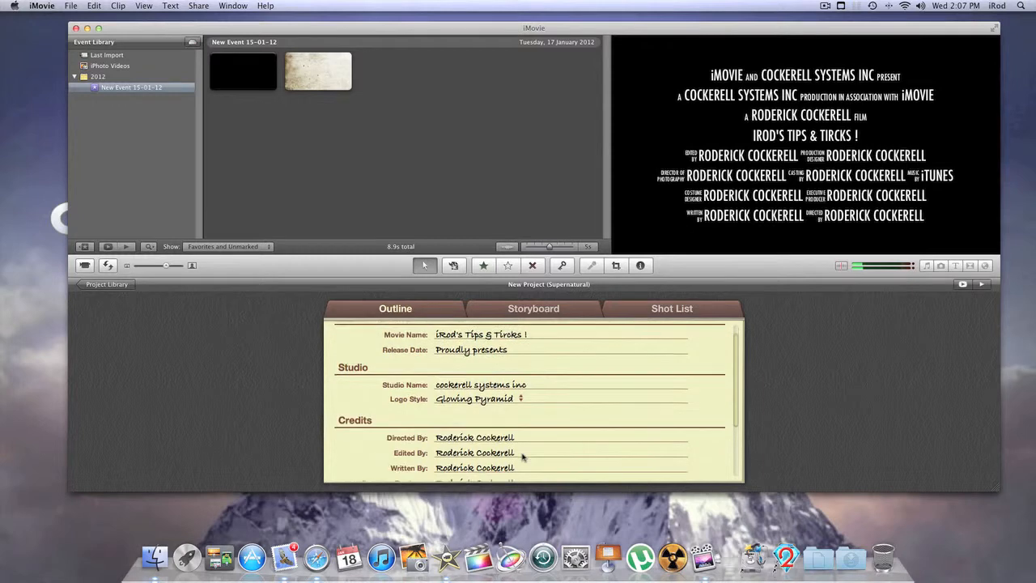
scroll(523, 457, up, 5)
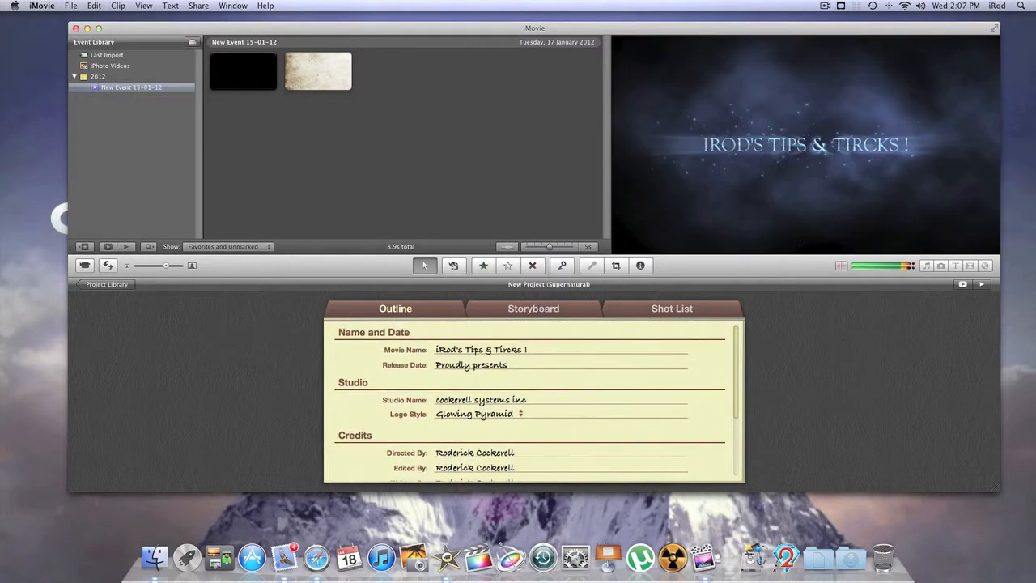
In the storyboard, replace the "An Ancient Culture" title with "proudly presents".
click(538, 314)
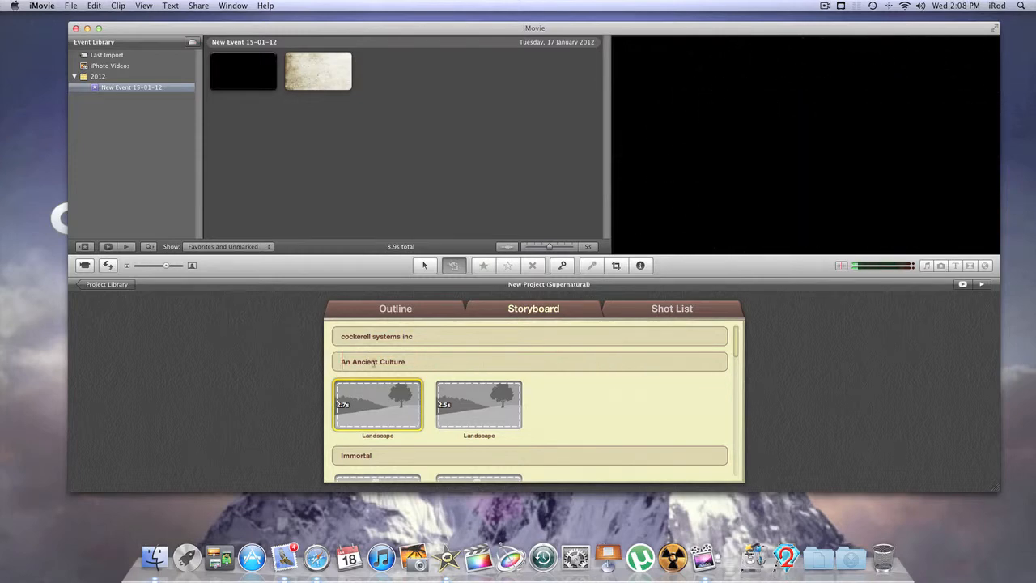
click(389, 362)
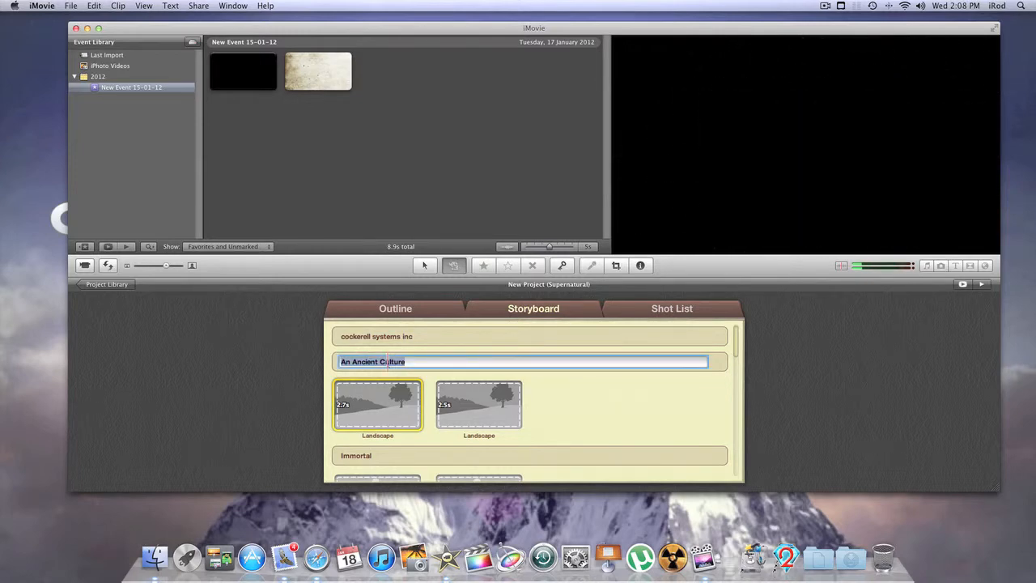
text(proudly pres)
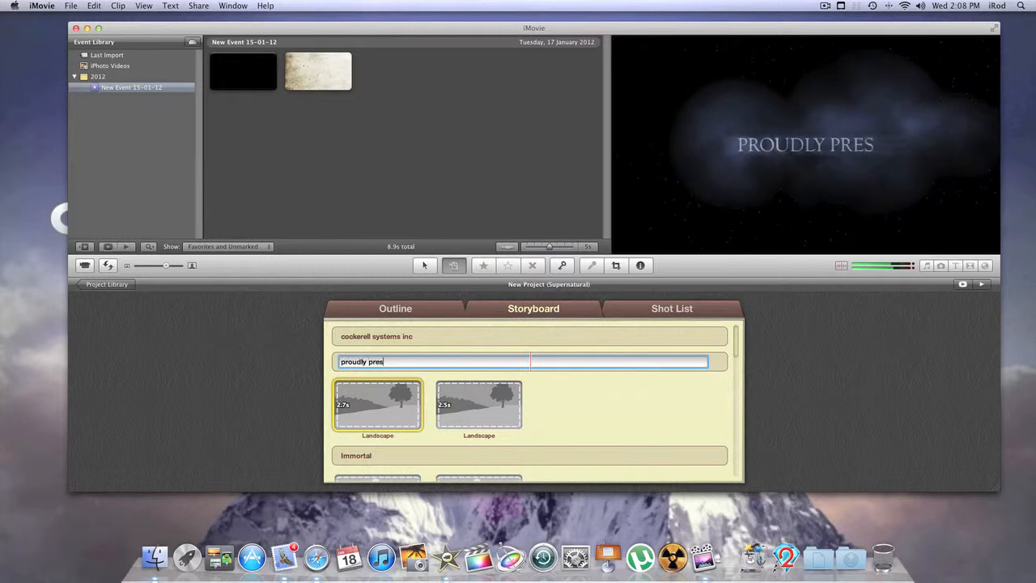
text(ents)
key(Return)
click(531, 362)
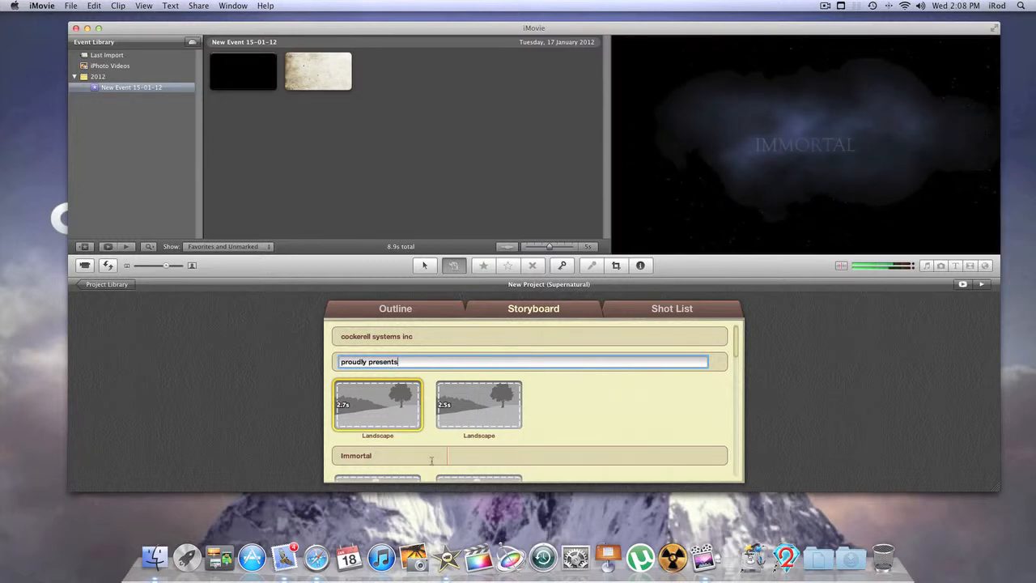
Replace the "Immortal" storyboard title with "another awesome episode of".
click(431, 461)
text(ano)
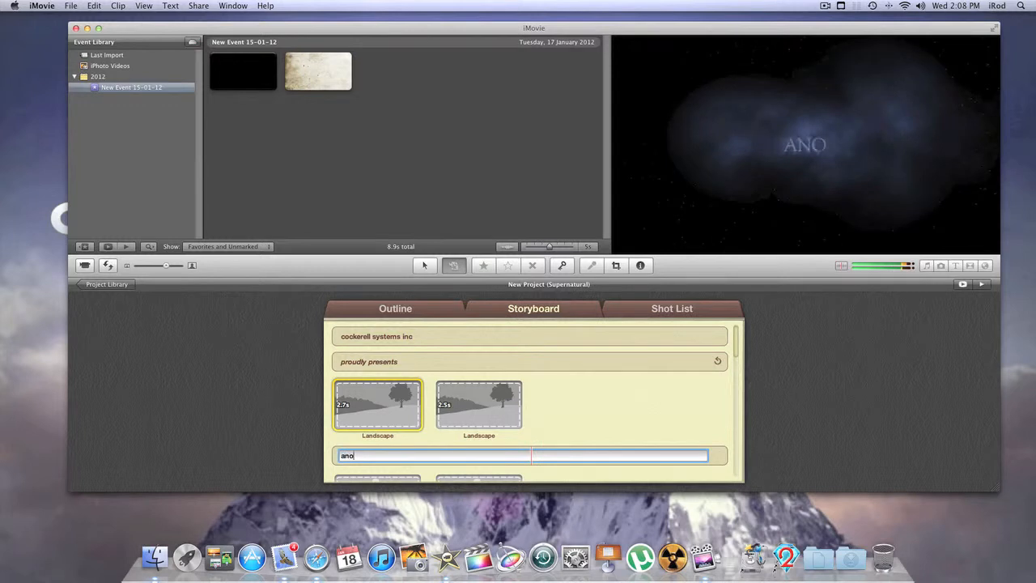
text(ther aweso)
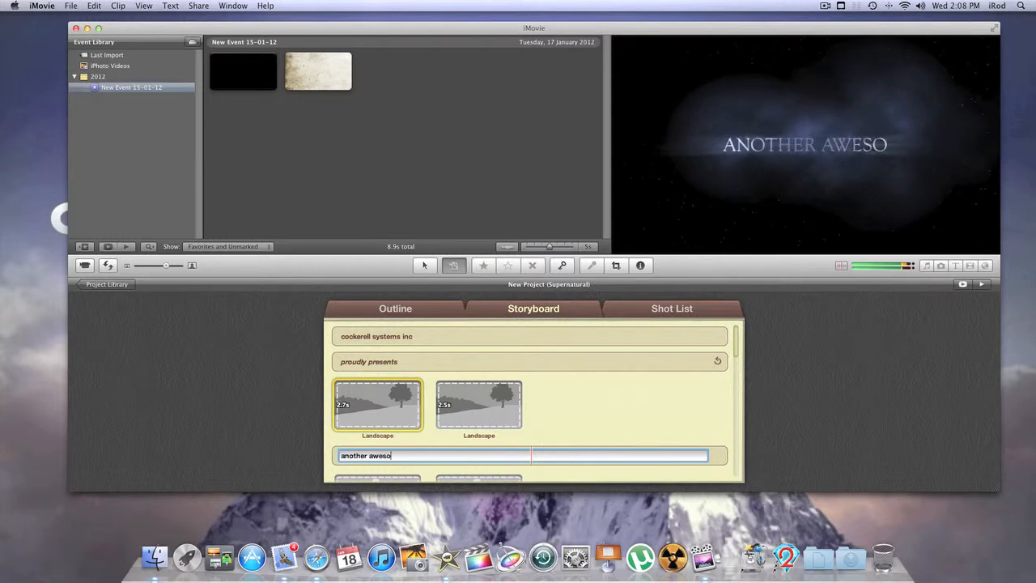
text(me epi)
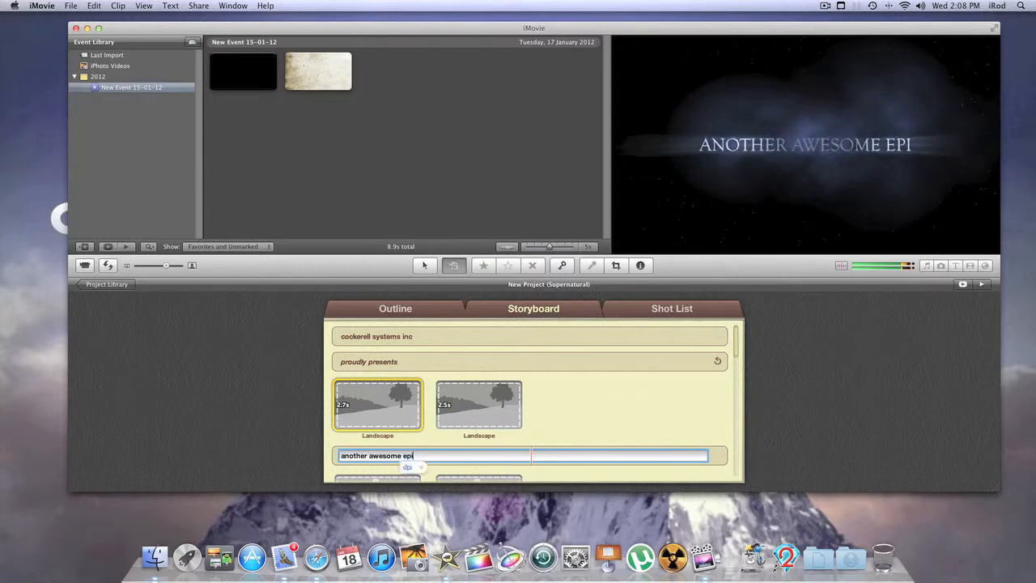
text(sode)
text( fo)
key(BackSpace)
key(BackSpace)
text(of)
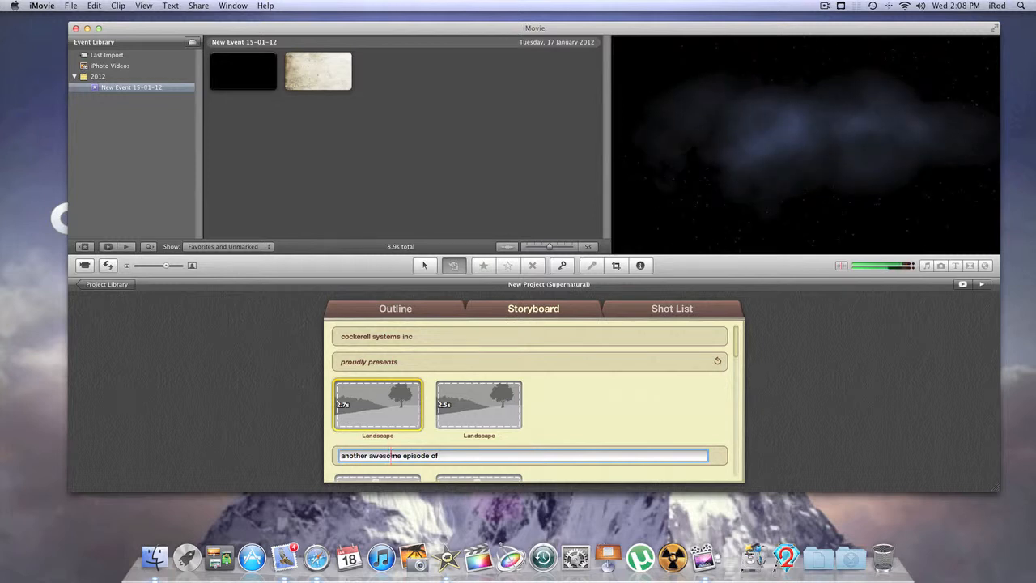
Correct the movie title near the end of the storyboard to read "iRod's Tips & Tricks !".
scroll(428, 473, down, 5)
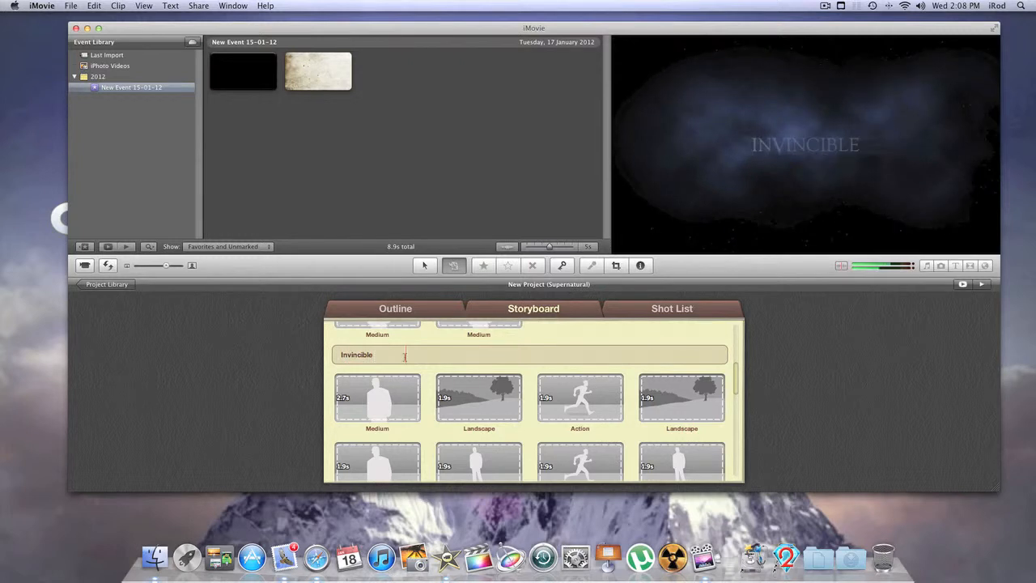
scroll(399, 362, down, 1)
scroll(399, 362, down, 10)
scroll(399, 362, down, 5)
scroll(432, 359, down, 2)
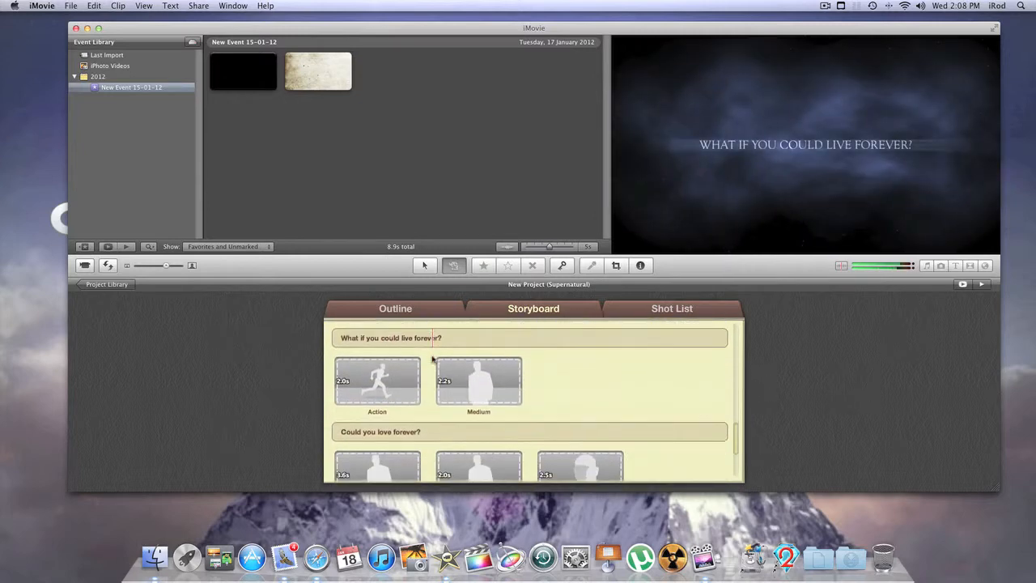
scroll(432, 358, down, 1)
scroll(439, 420, down, 4)
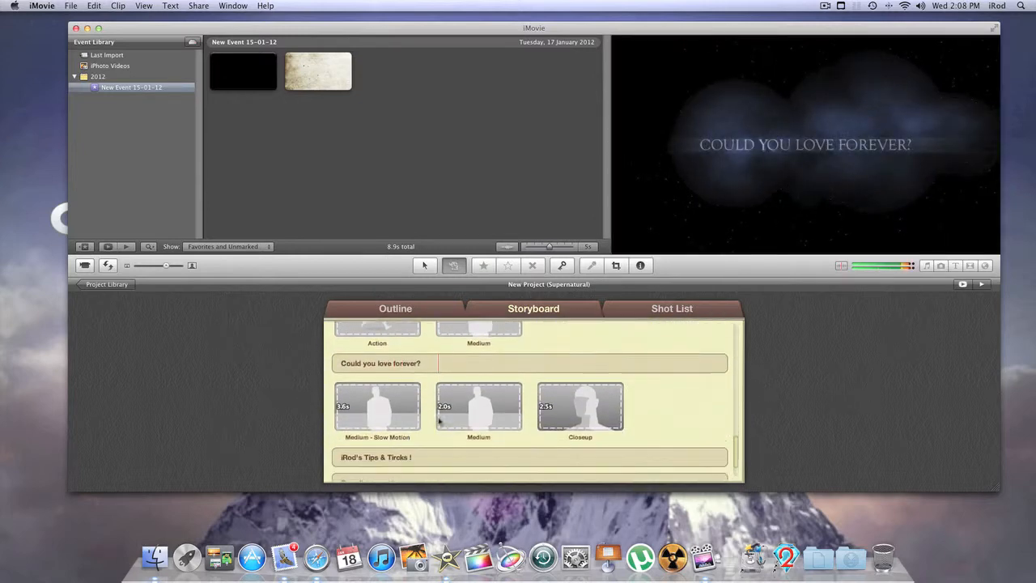
scroll(439, 420, down, 3)
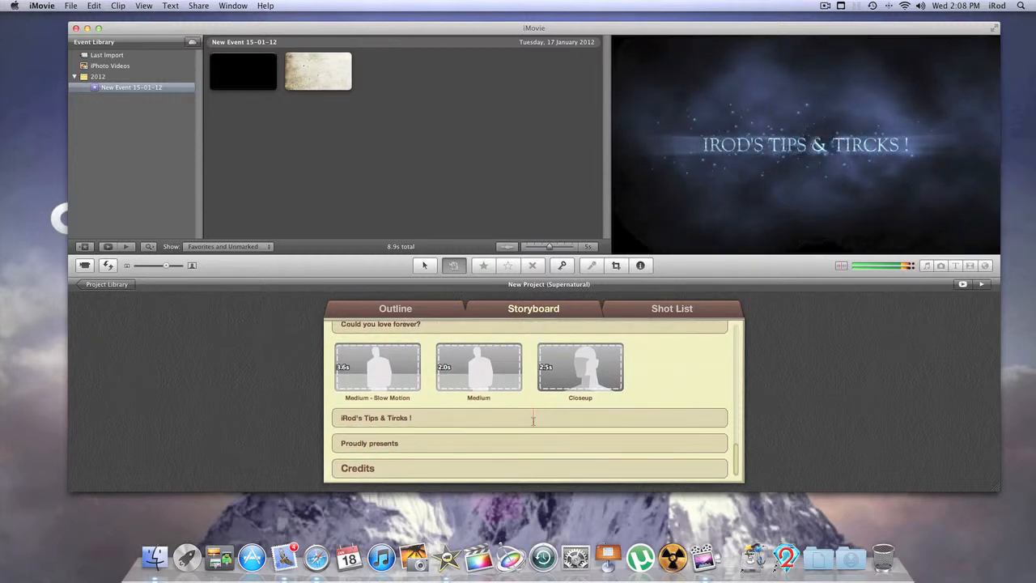
click(395, 418)
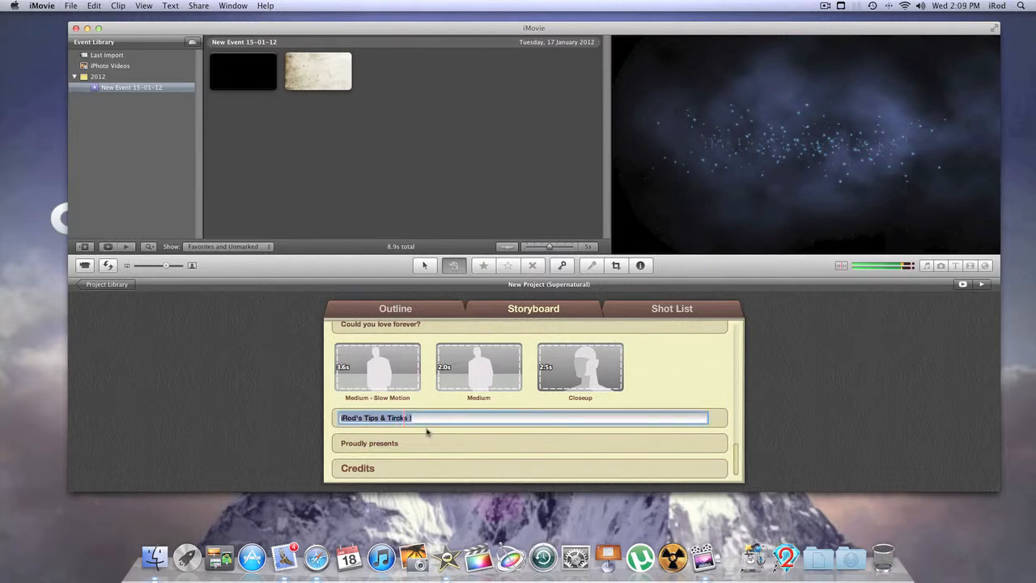
key(Right)
key(BackSpace)
key(BackSpace)
key(BackSpace)
key(BackSpace)
key(BackSpace)
key(BackSpace)
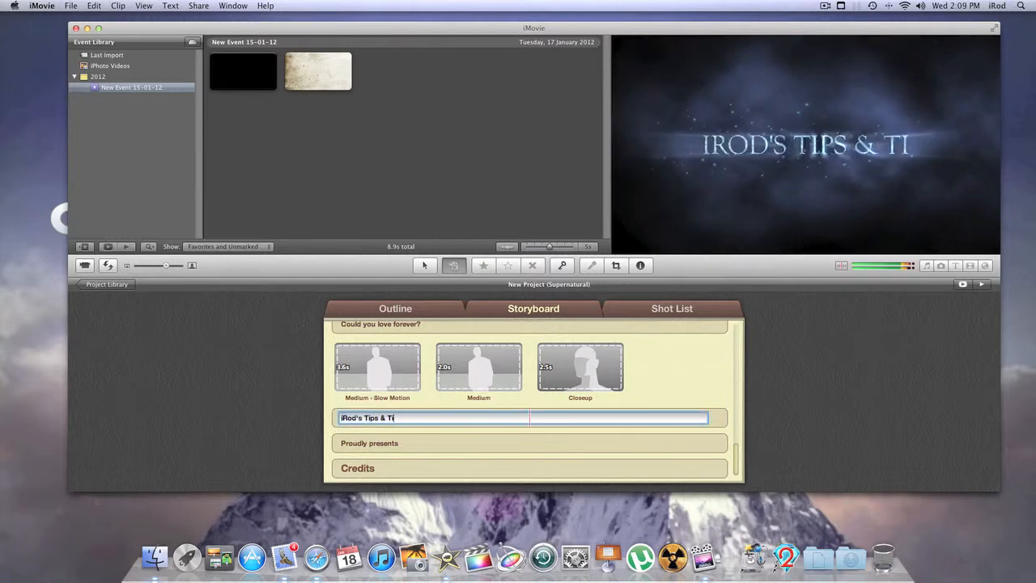
key(BackSpace)
text(ricks !)
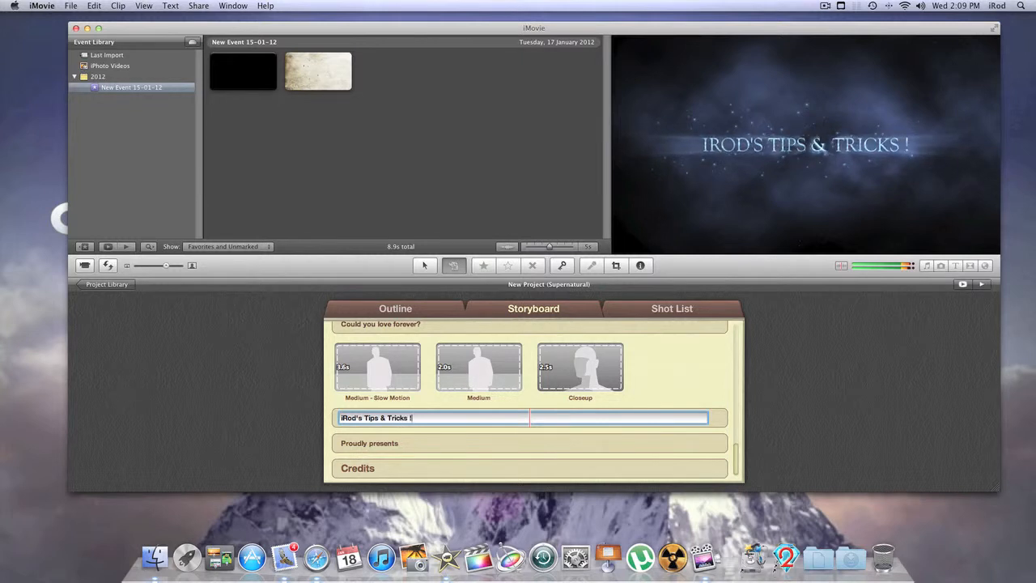
Replace the "Proudly presents" title above the credits with a line reading "Another", the creator's full name, and "production !".
click(400, 446)
text(Ano)
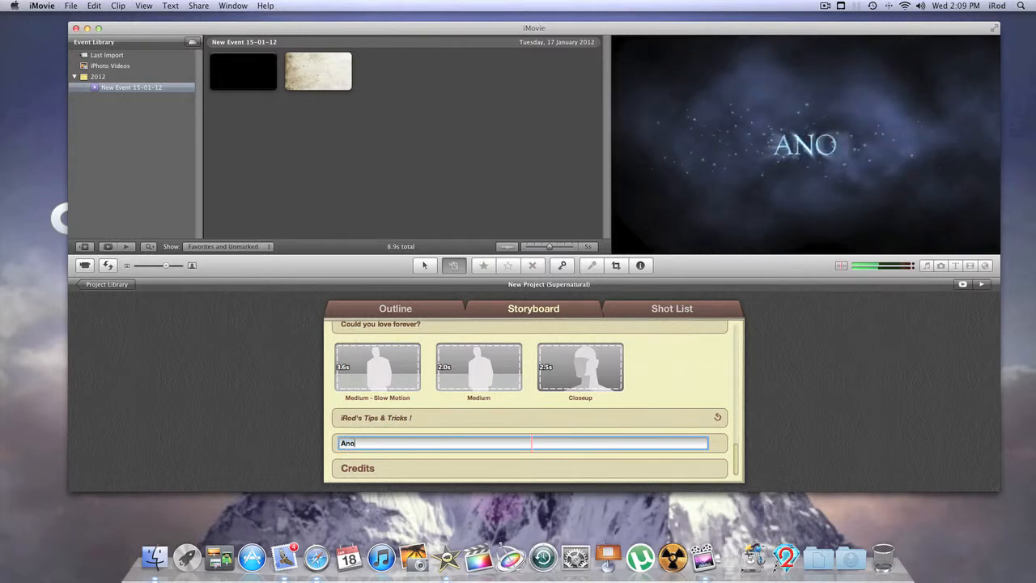
text(ther rod)
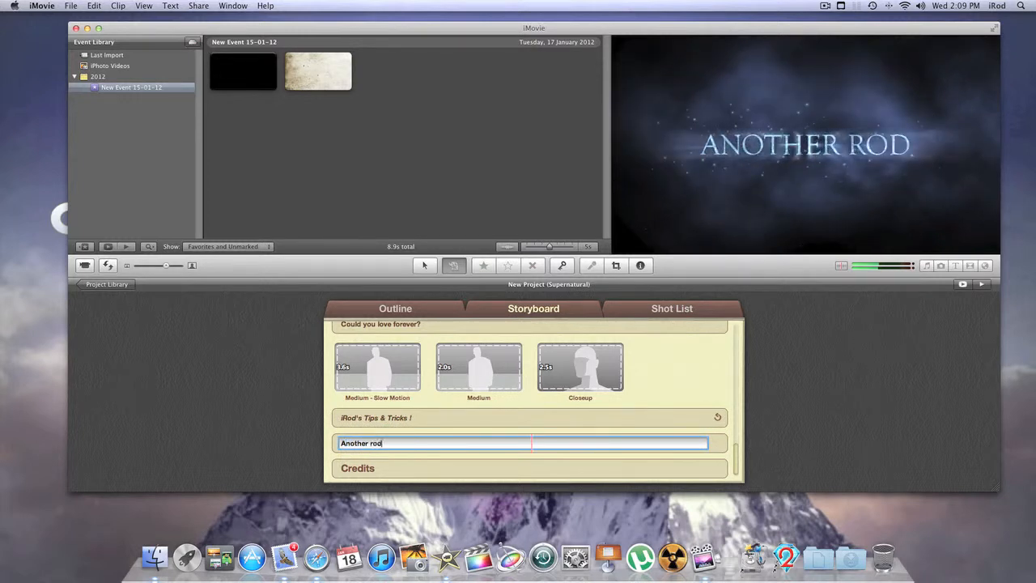
text( cockerell)
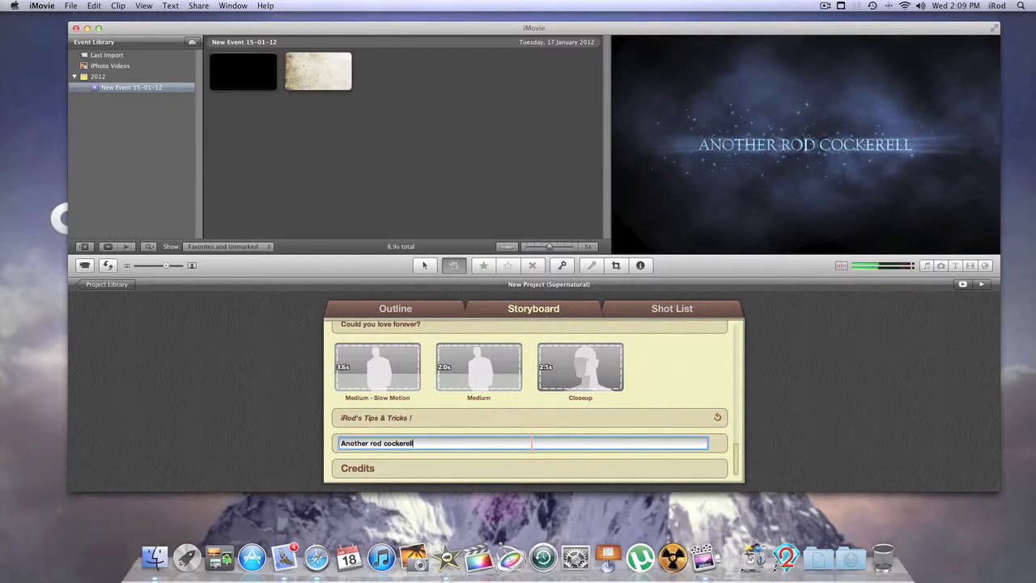
text( produc)
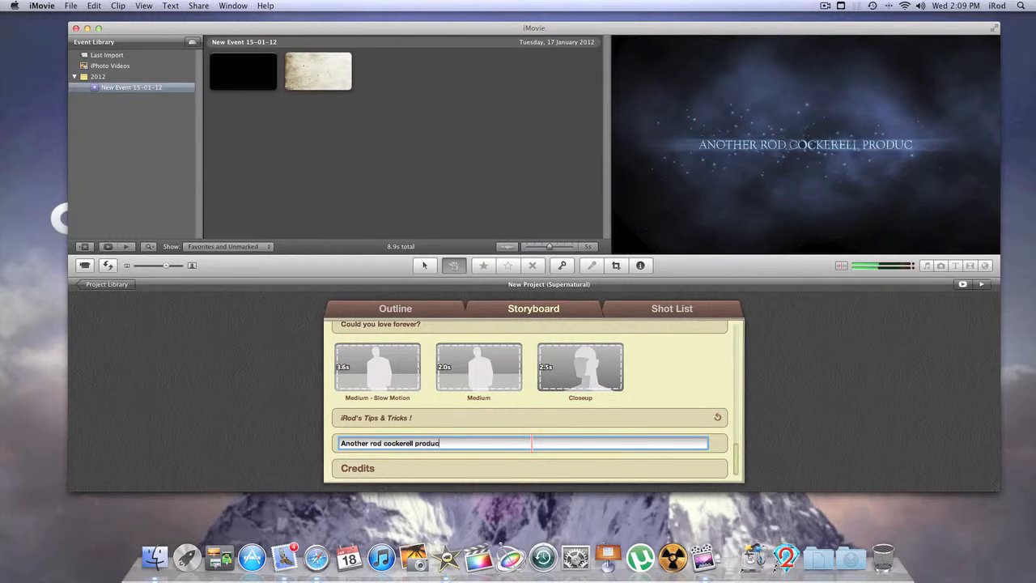
text(tion !)
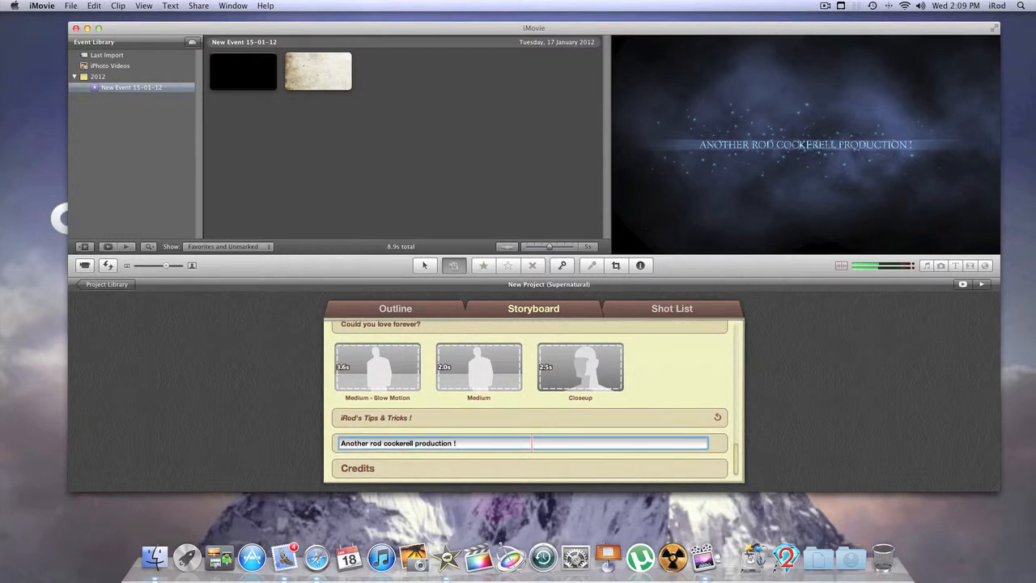
Export the trailer as a movie named New Logo to the Desktop at HD 720p.
click(198, 6)
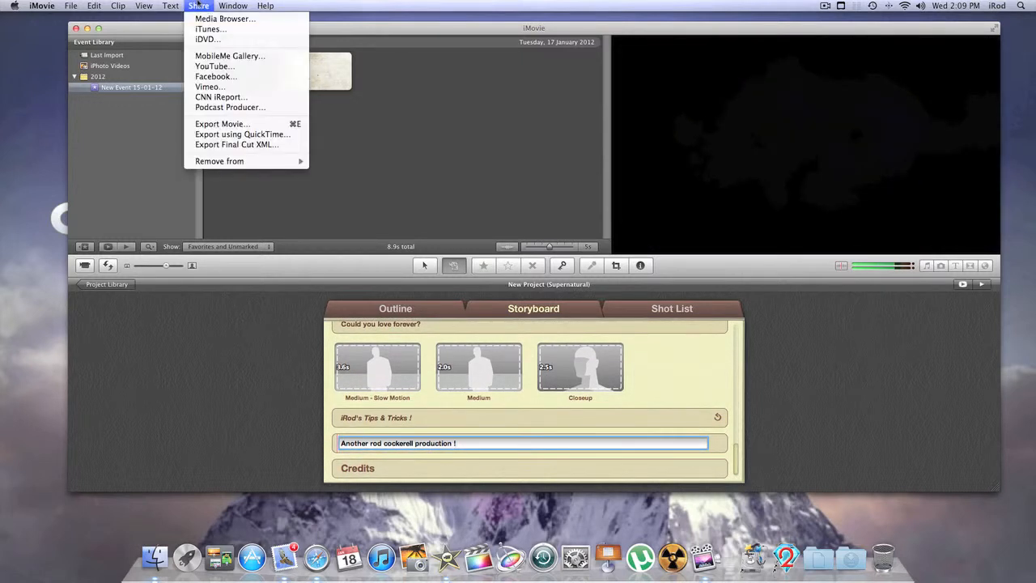
click(222, 124)
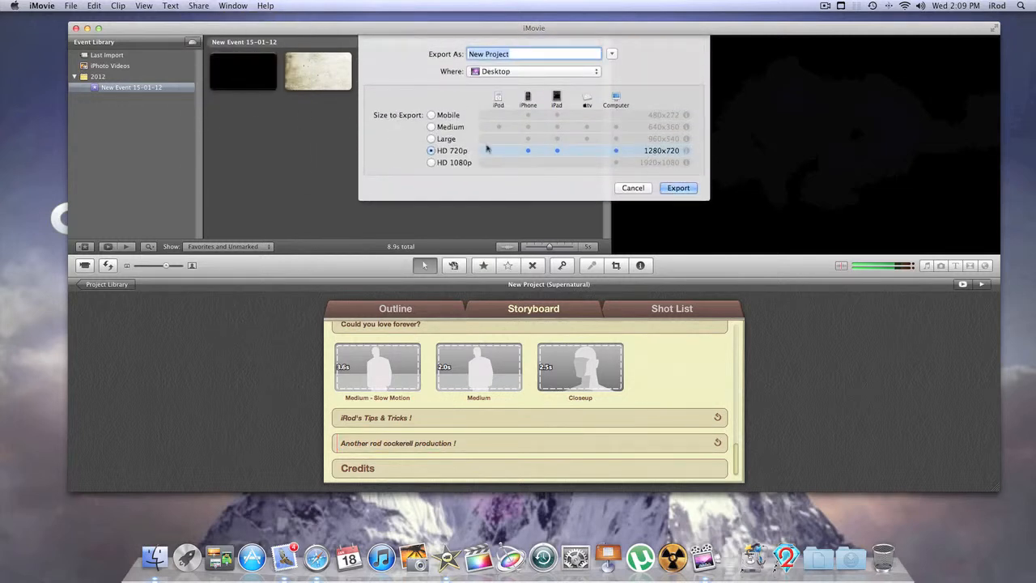
text(New Logo)
key(Return)
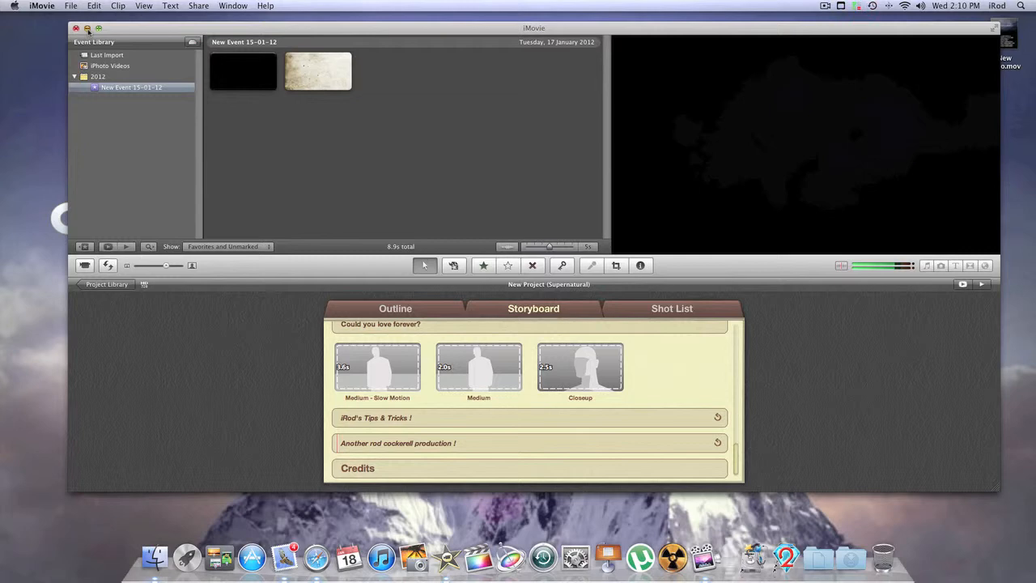
Open the exported New Logo.mov from the desktop in QuickTime Player and show it full screen.
shift+click(87, 28)
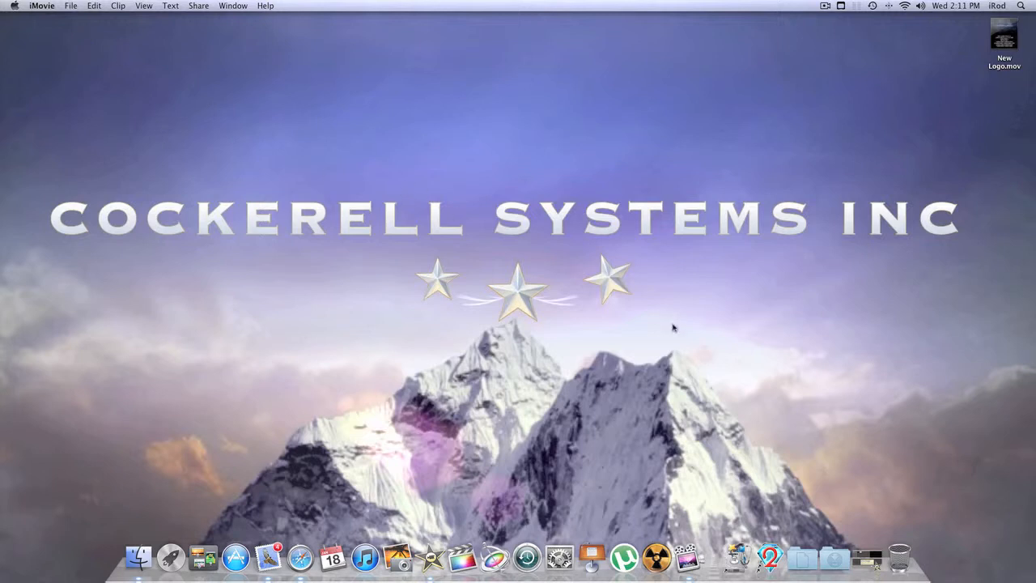
click(873, 564)
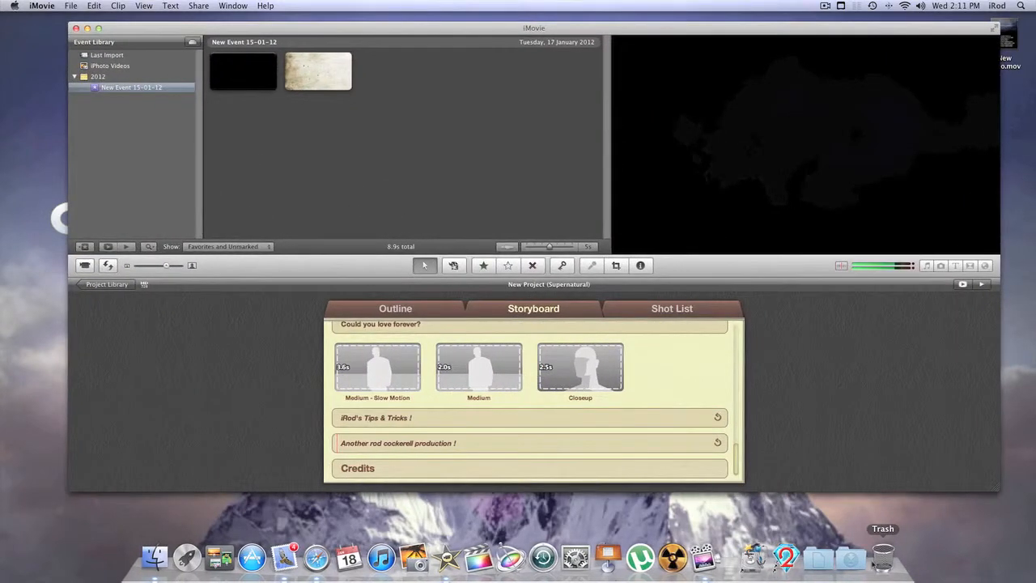
click(1017, 27)
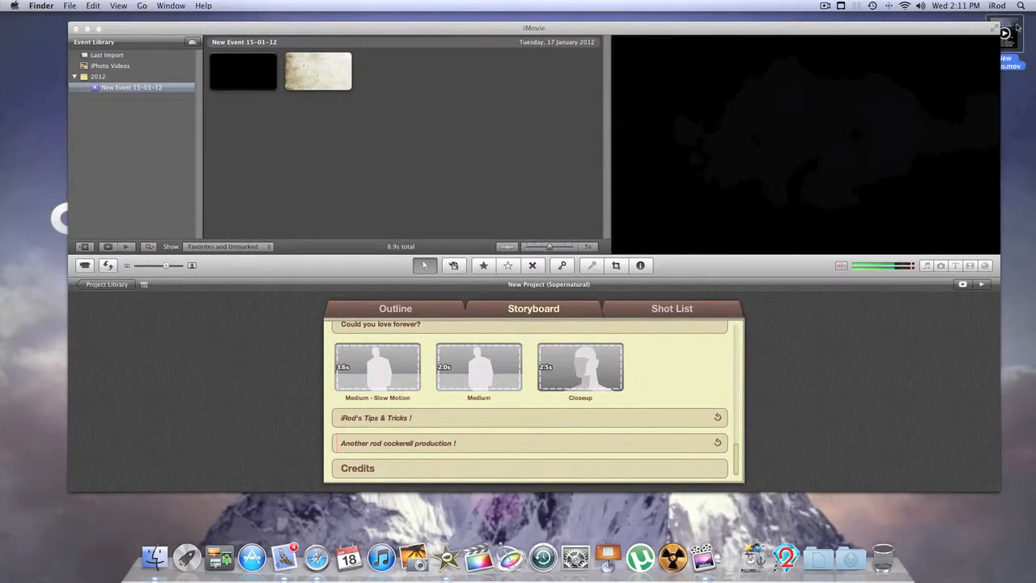
double_click(1017, 26)
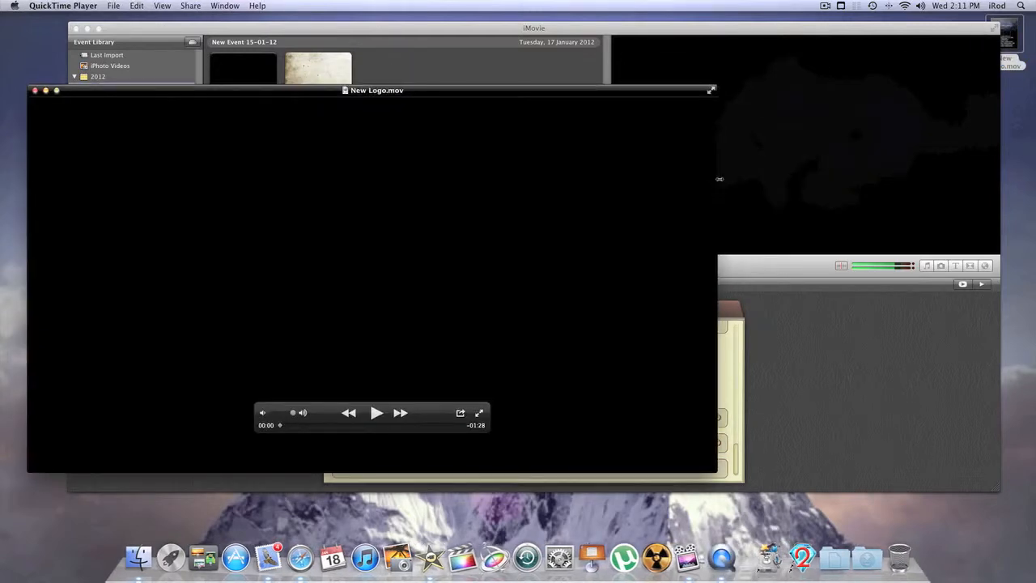
click(711, 91)
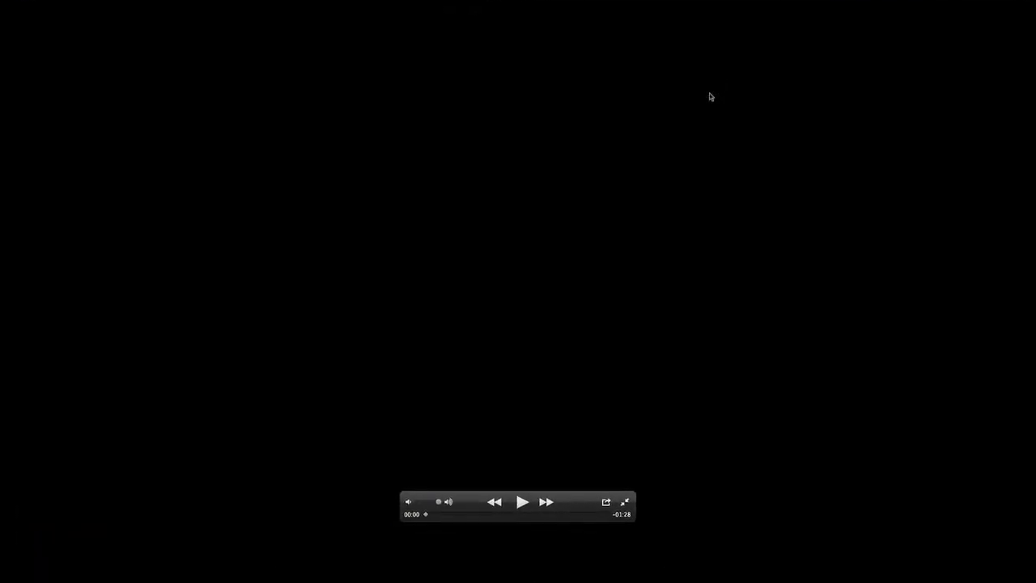
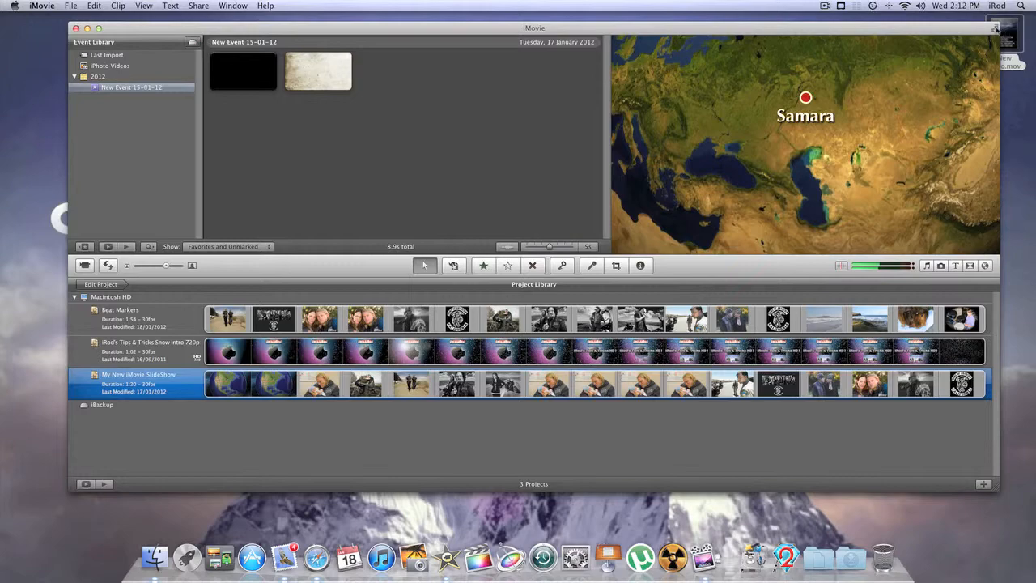
Expand iMovie to full screen and import New Logo.mov from the Desktop into the existing event New Event 15-01-12, copying the file.
click(995, 29)
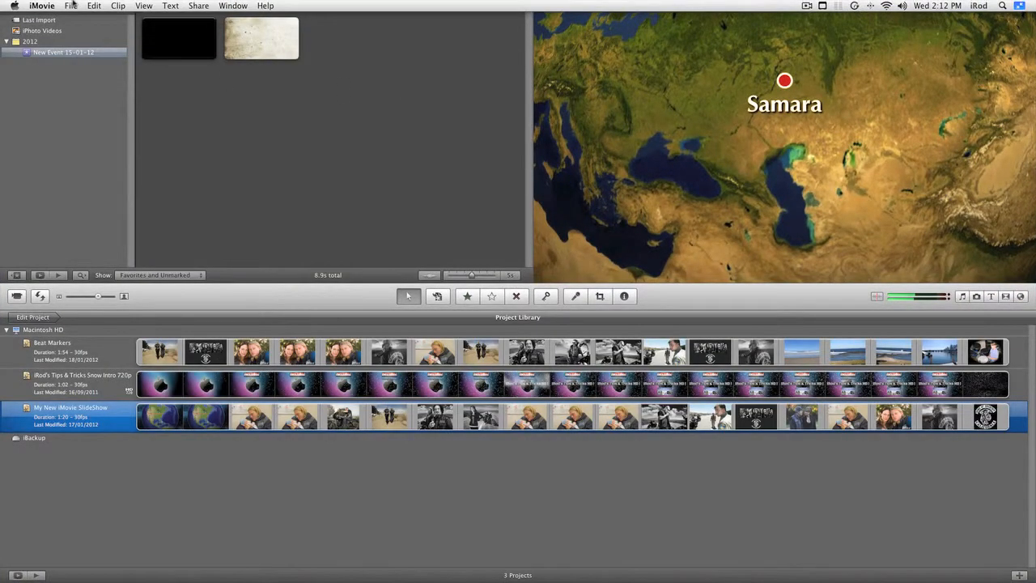
click(72, 5)
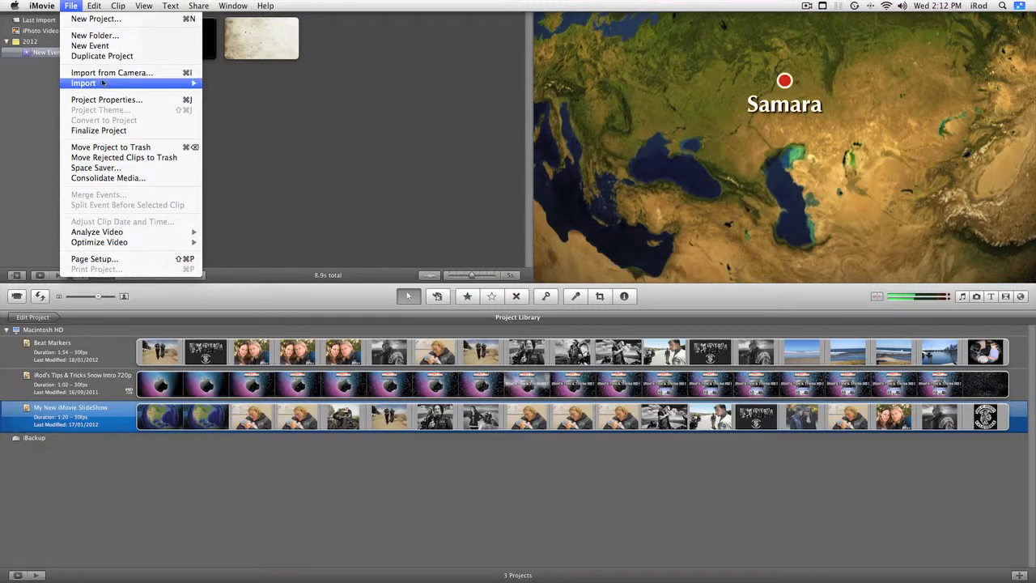
mouse_move(191, 83)
click(226, 84)
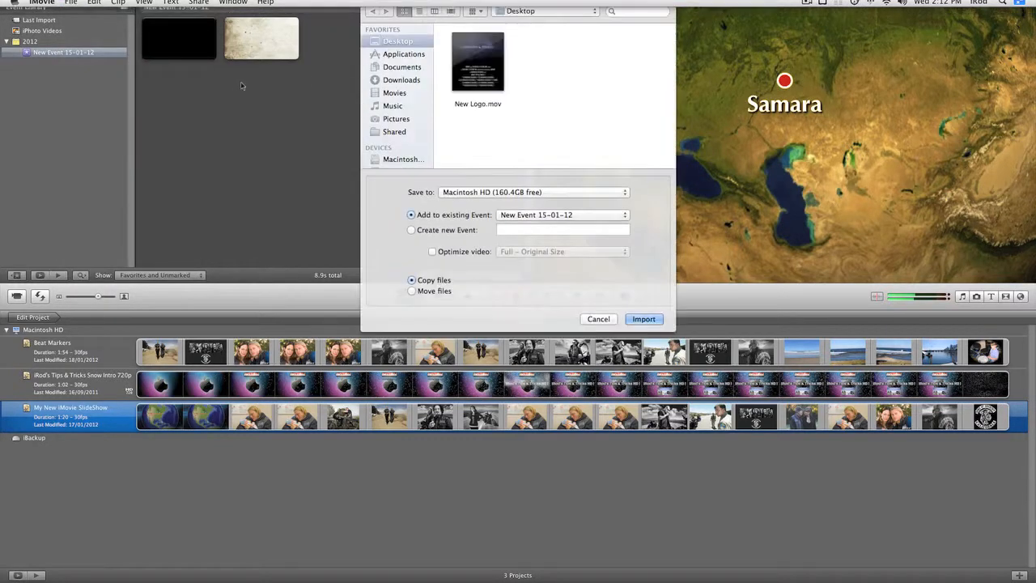
click(498, 57)
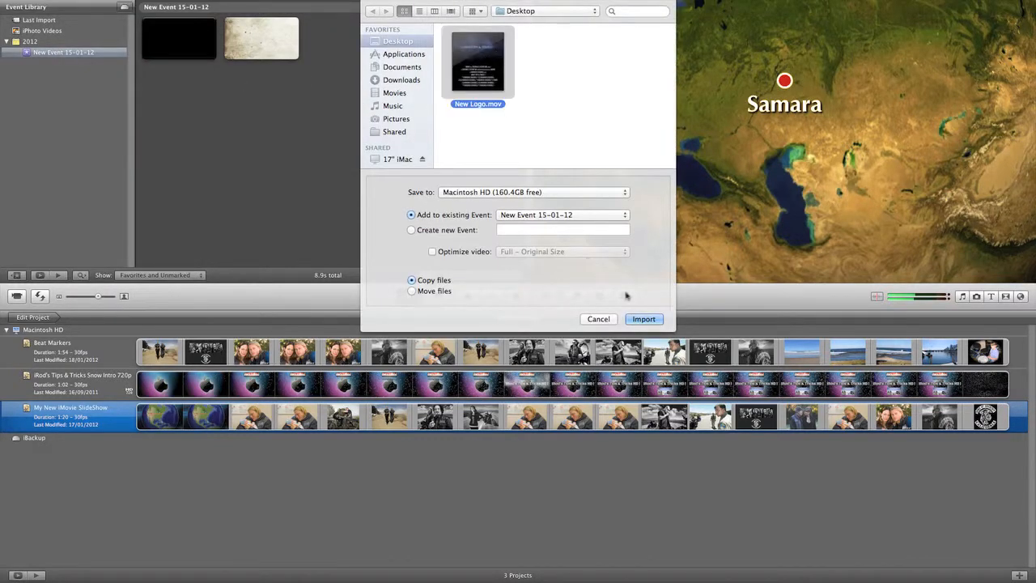
click(640, 320)
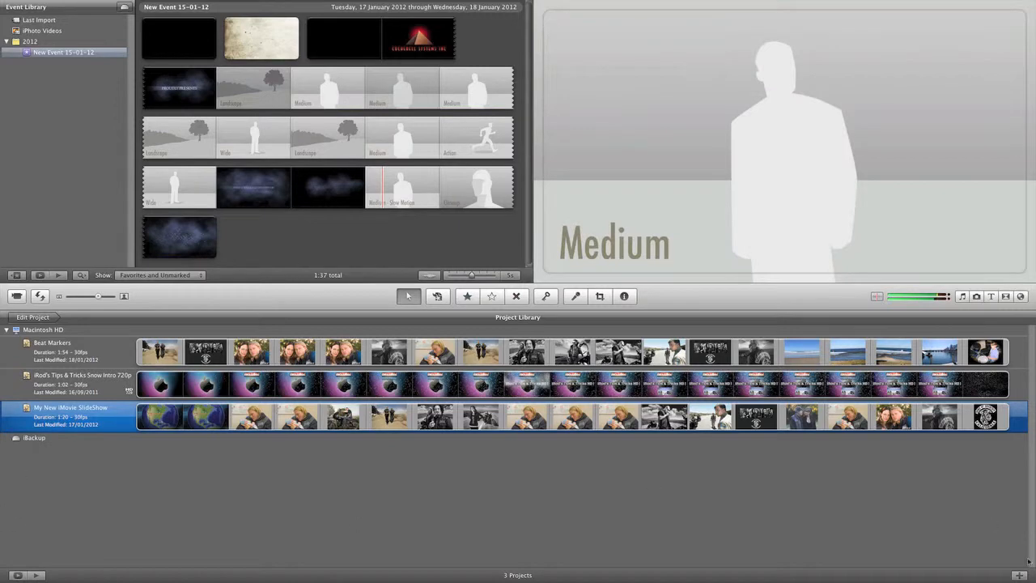
Create a new project named New Logo with no theme, Widescreen (16:9), at 30 fps NTSC.
key(super+n)
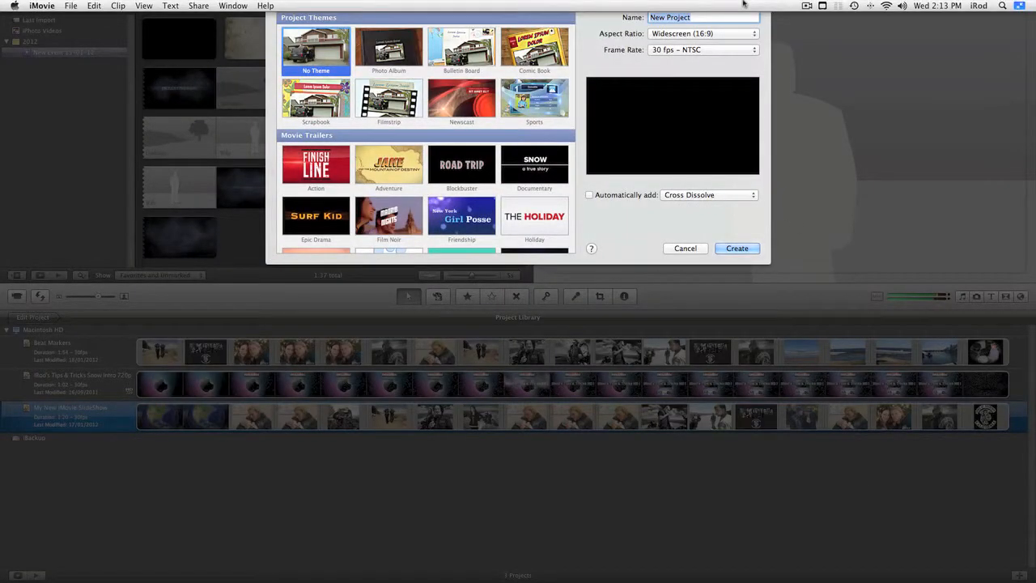
text(New Logo)
key(Return)
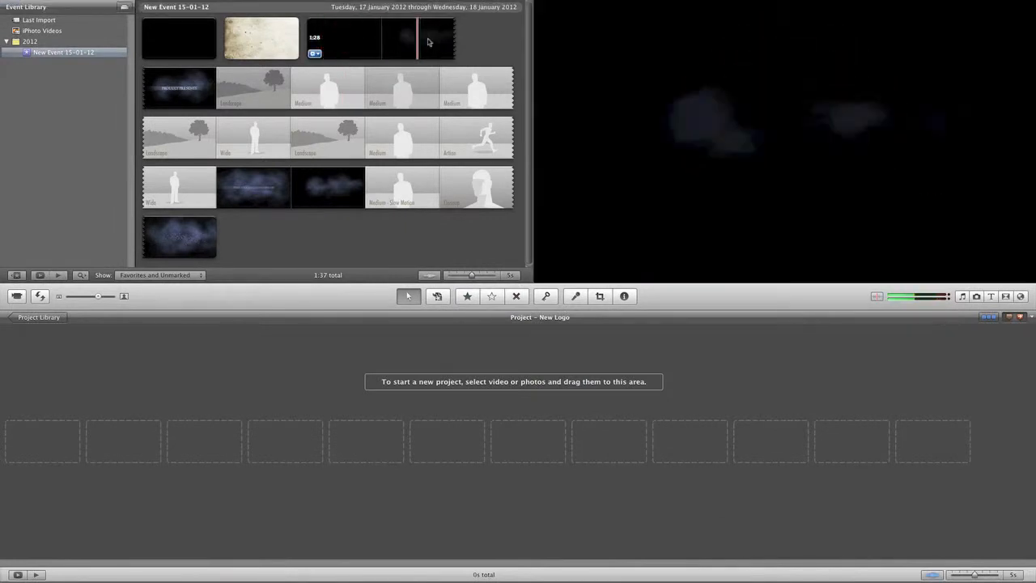
Add the entire imported New Logo clip to the empty project and return to the start of the timeline.
double_click(360, 38)
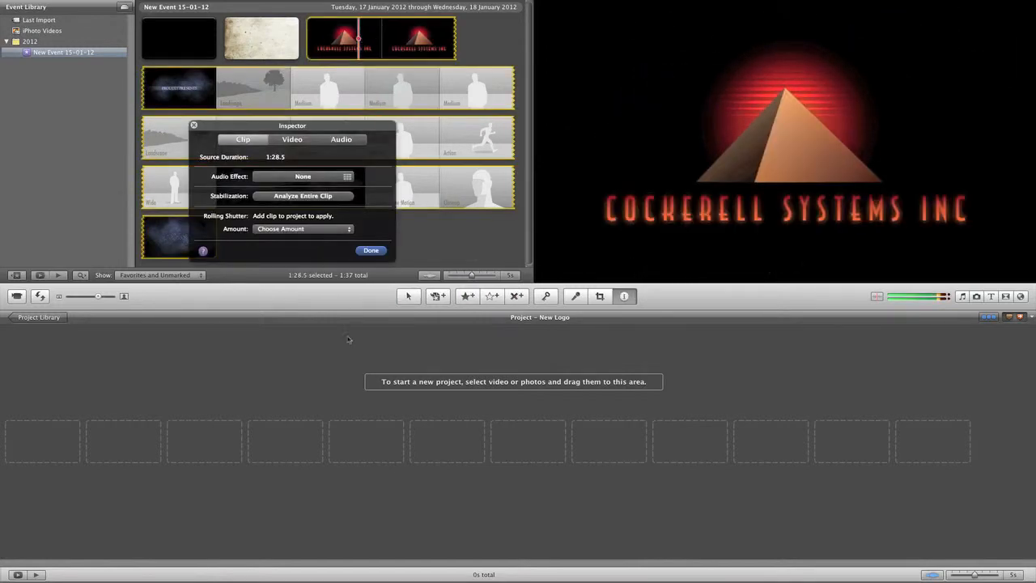
click(370, 251)
drag(348, 197, 337, 439)
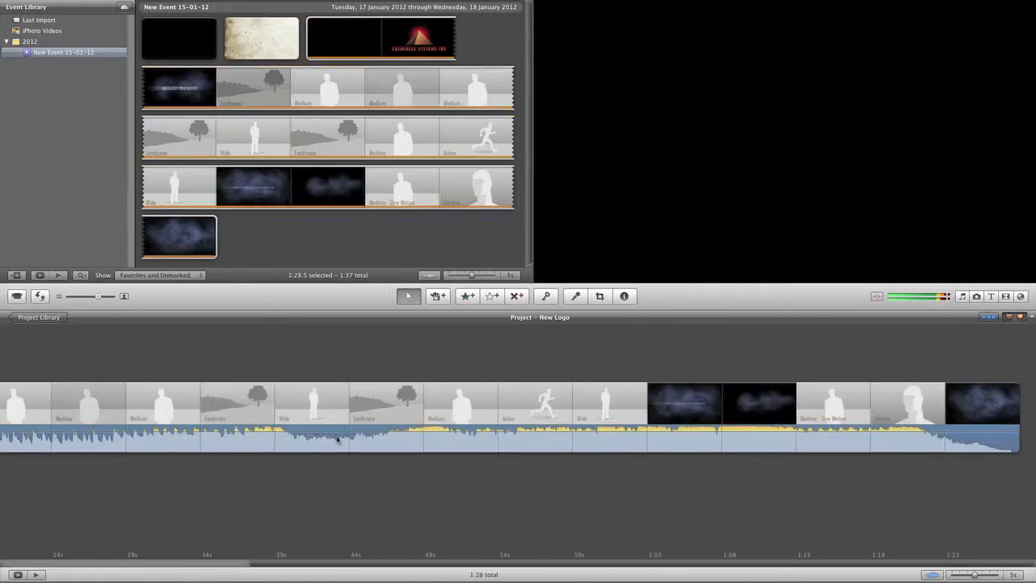
drag(463, 564, 178, 562)
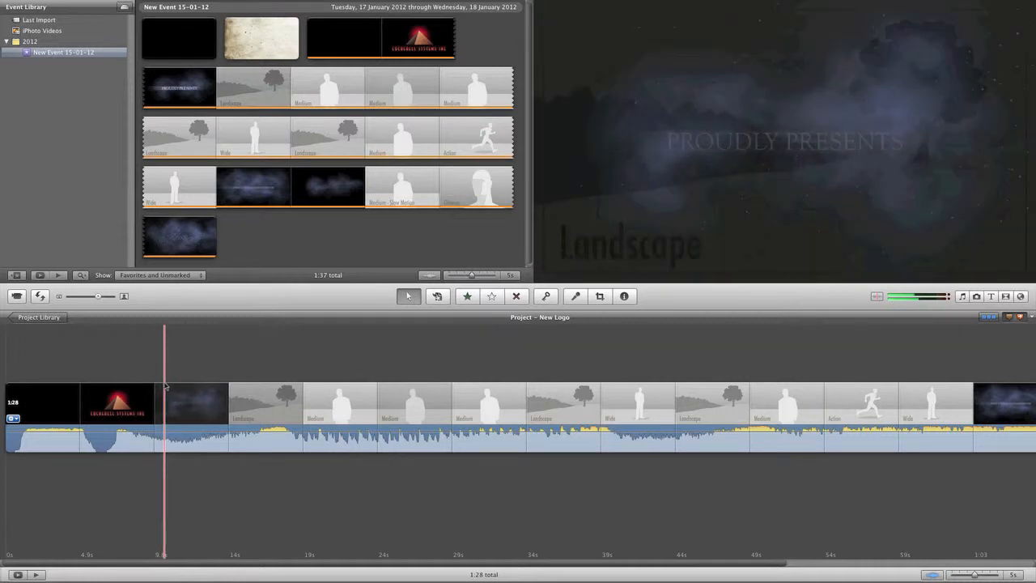
Try cutting the Landscape placeholder section after the "Proudly presents" title with the audio still attached, play it back, and undo the cut.
drag(165, 387, 227, 391)
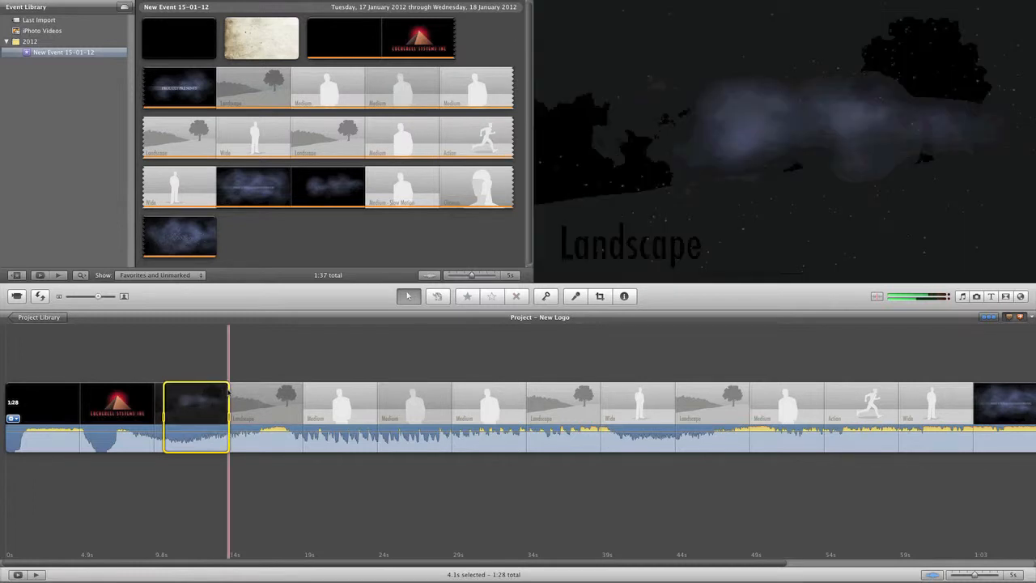
key(Delete)
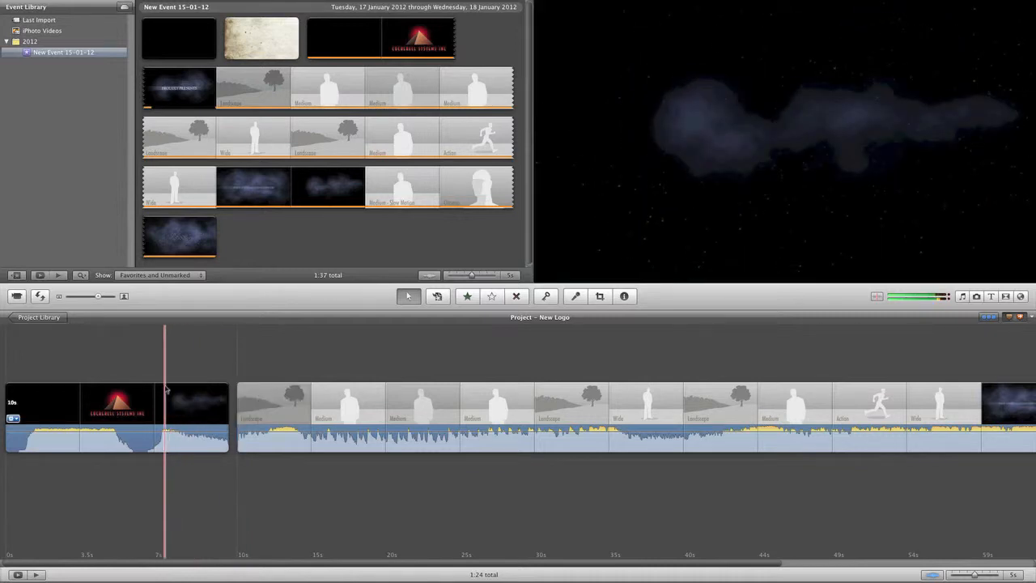
key(space)
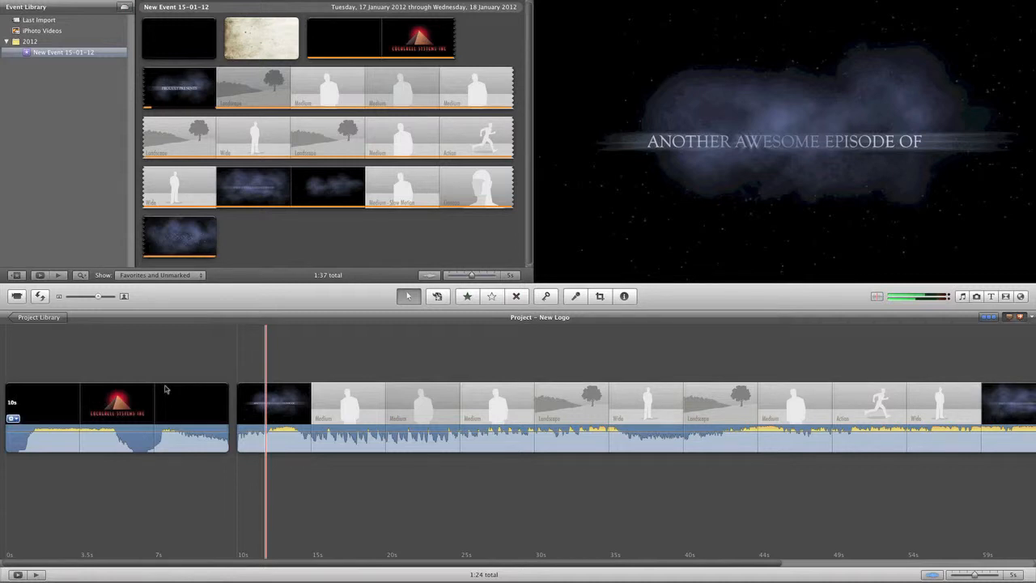
key(super+z)
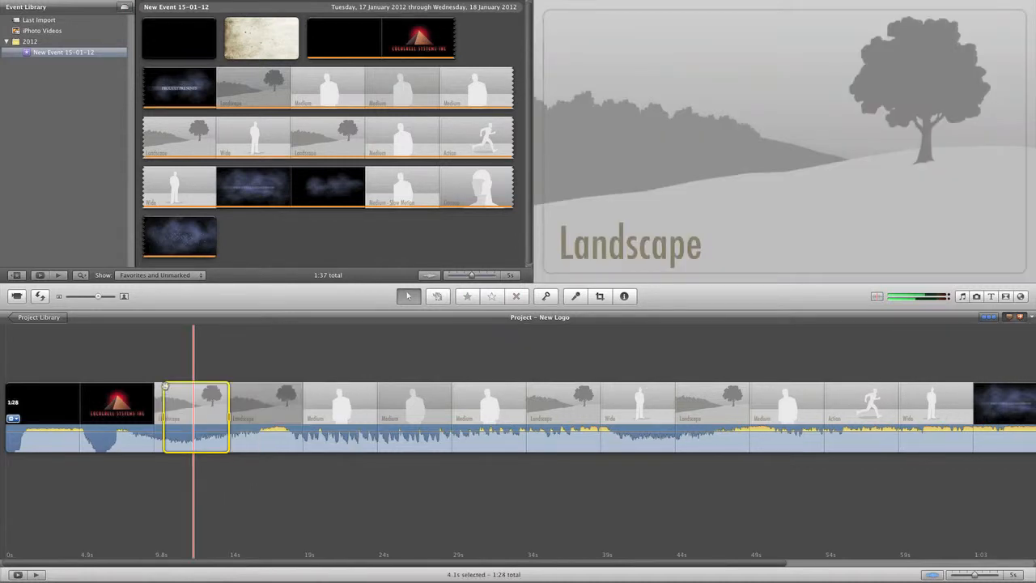
Select the whole project clip and detach its audio into a separate track.
click(136, 445)
click(184, 363)
right_click(269, 448)
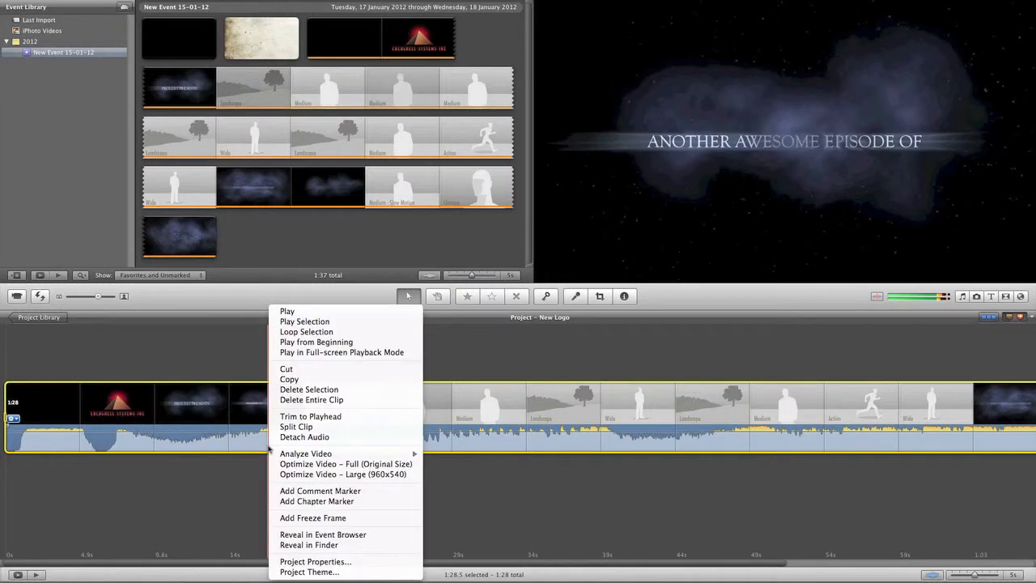
click(303, 437)
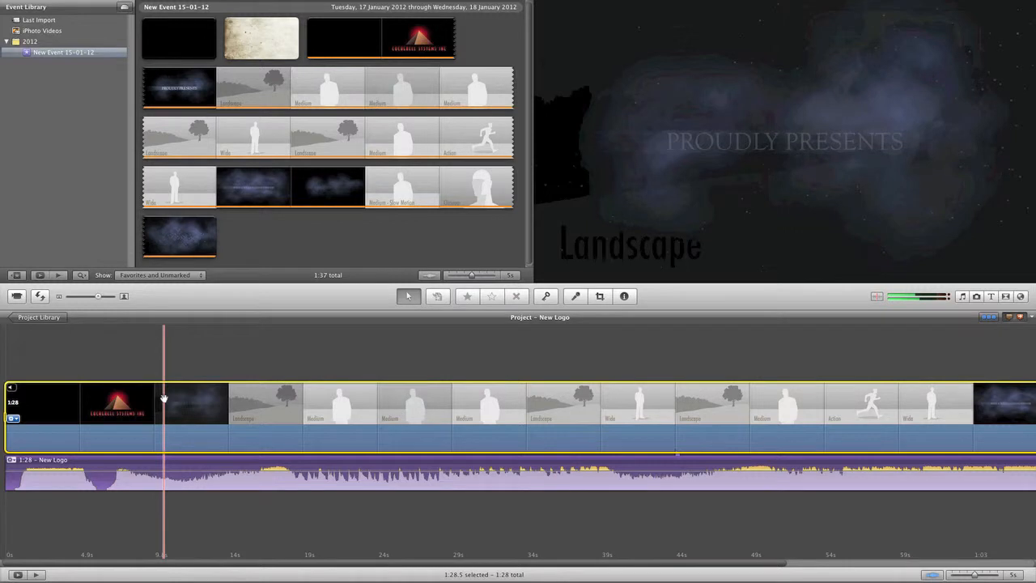
Delete the roughly 4.2 s Landscape placeholder section between the "Proudly presents" and "Another awesome episode of" titles.
mouse_move(164, 398)
mouse_down()
mouse_move(191, 399)
mouse_move(162, 395)
mouse_up()
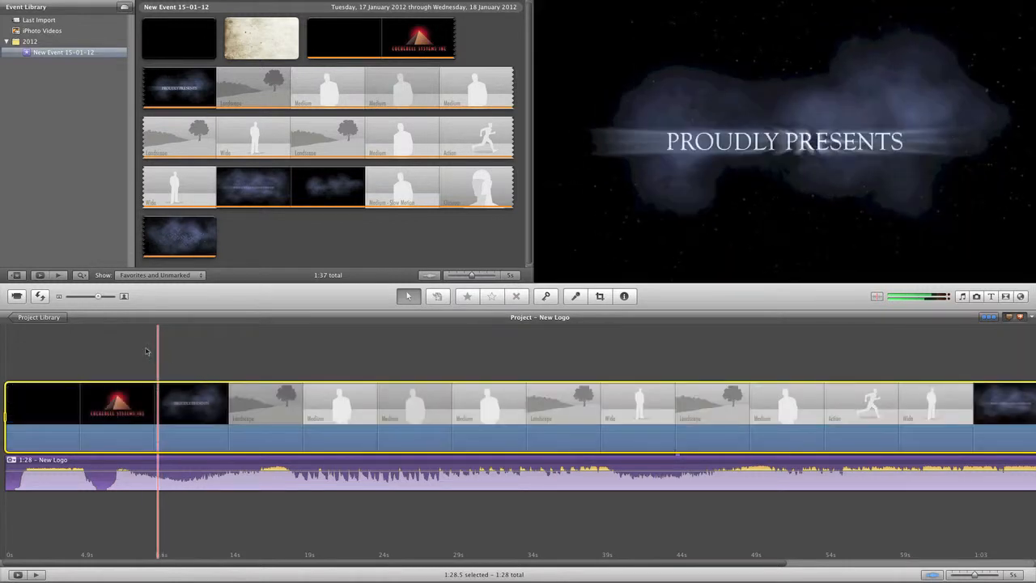
click(171, 366)
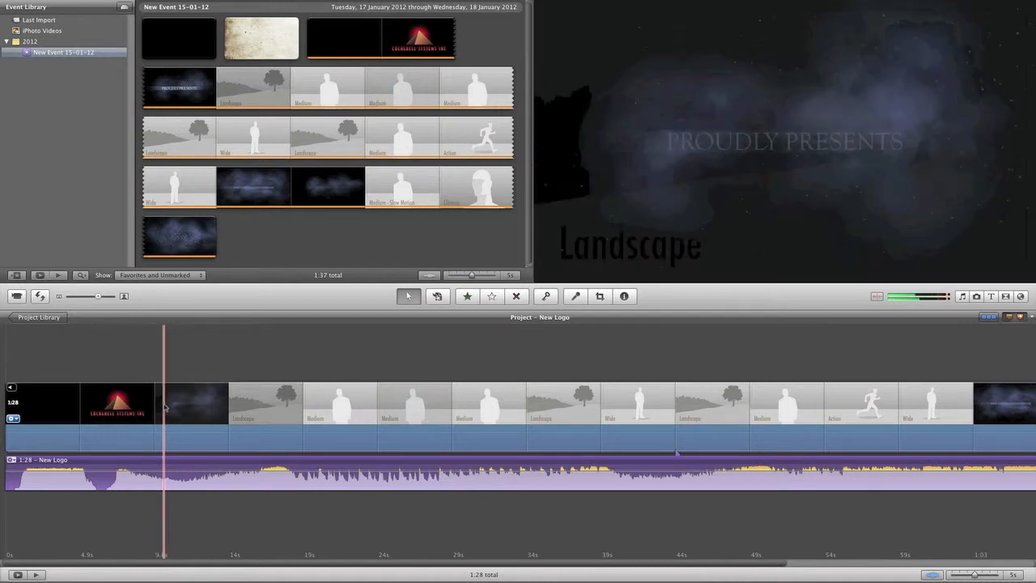
drag(165, 408, 228, 412)
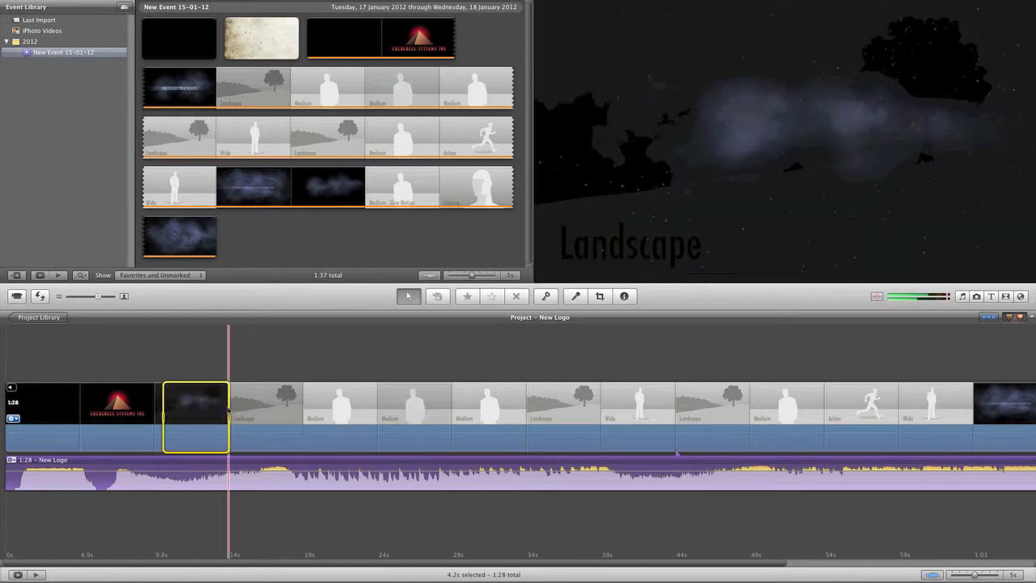
key(Delete)
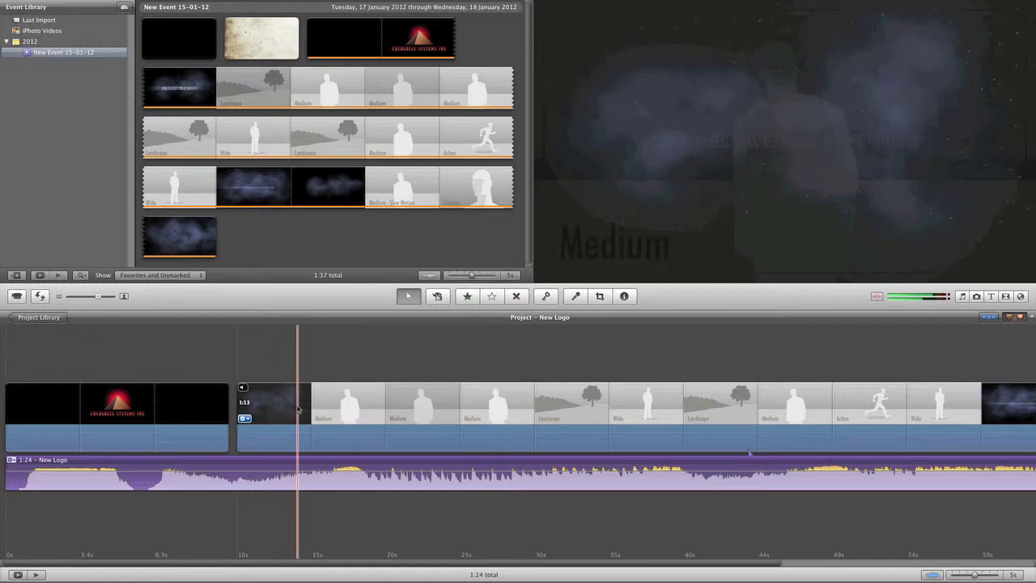
Delete the remaining placeholder sections of about 34 s and 26.3 s, and cut the credits off the end of the project.
drag(298, 410, 813, 384)
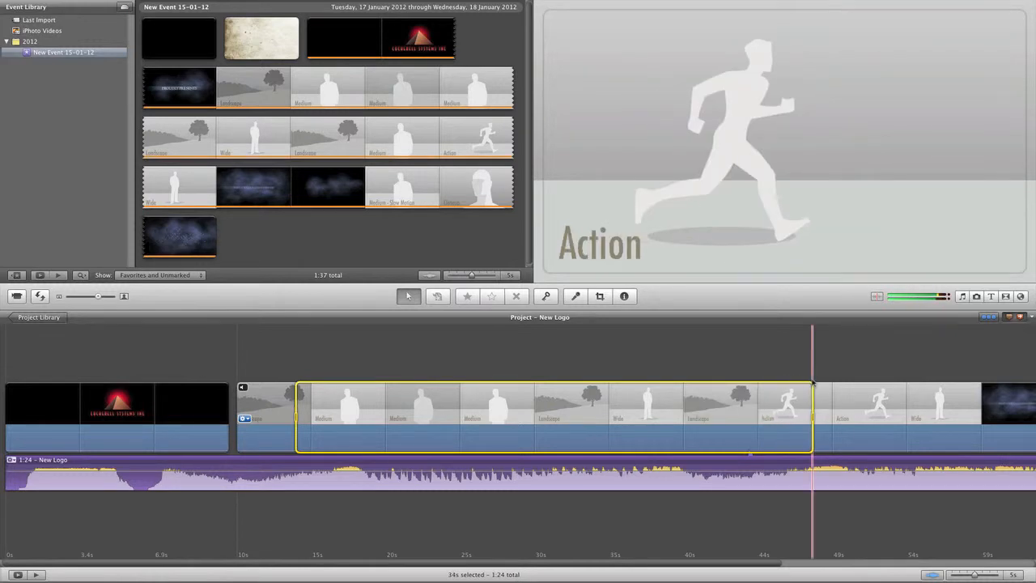
key(Delete)
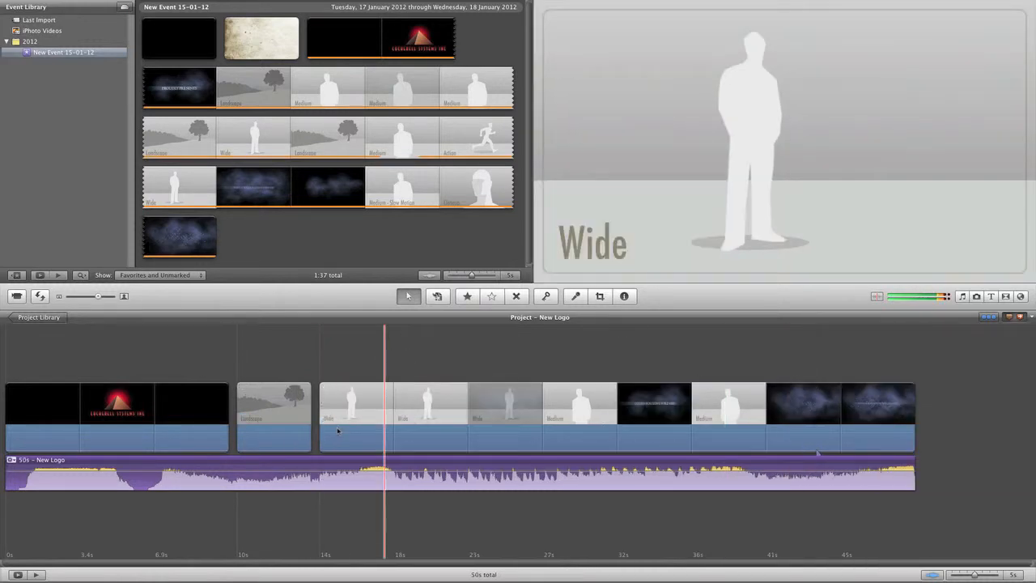
drag(319, 409, 758, 409)
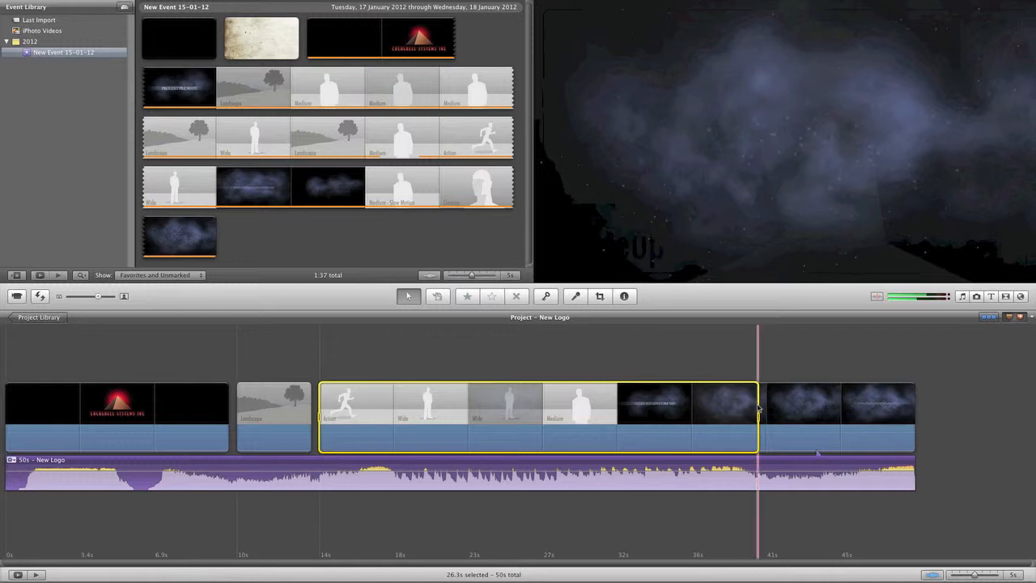
key(Delete)
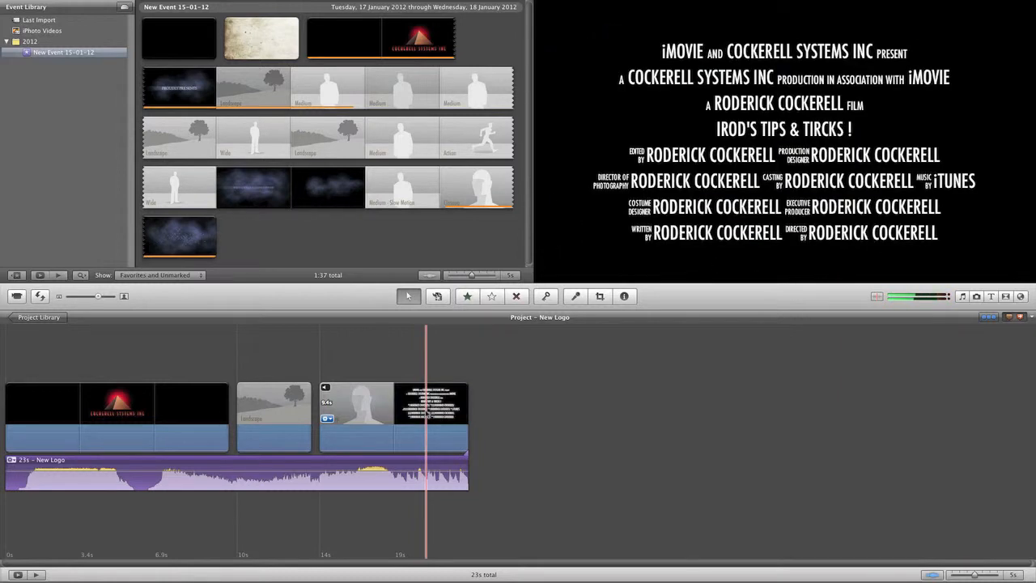
drag(426, 415, 490, 415)
key(Delete)
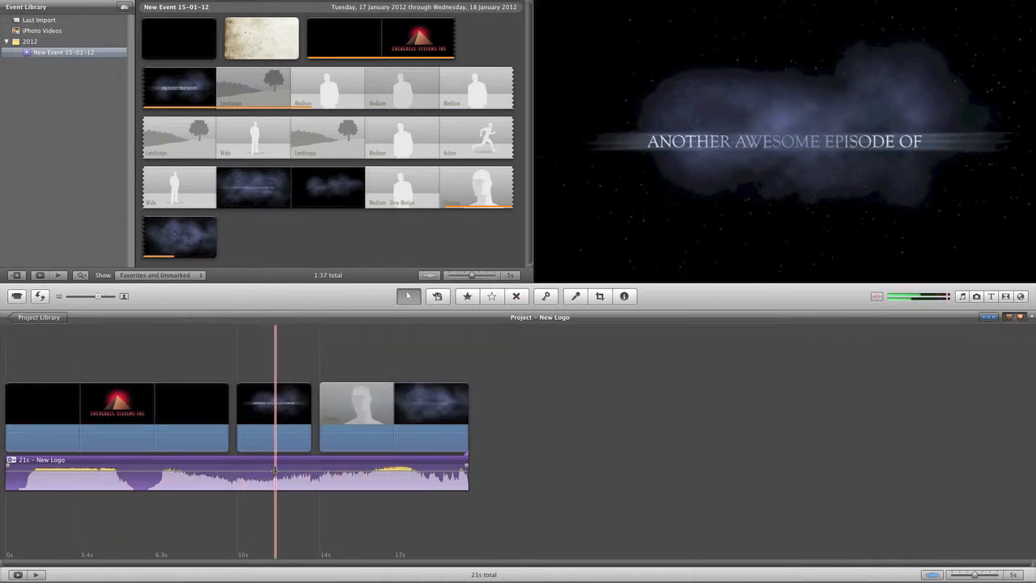
Lower the volume of the detached audio track slightly and play the project from the beginning.
click(275, 470)
click(260, 470)
drag(261, 471, 260, 474)
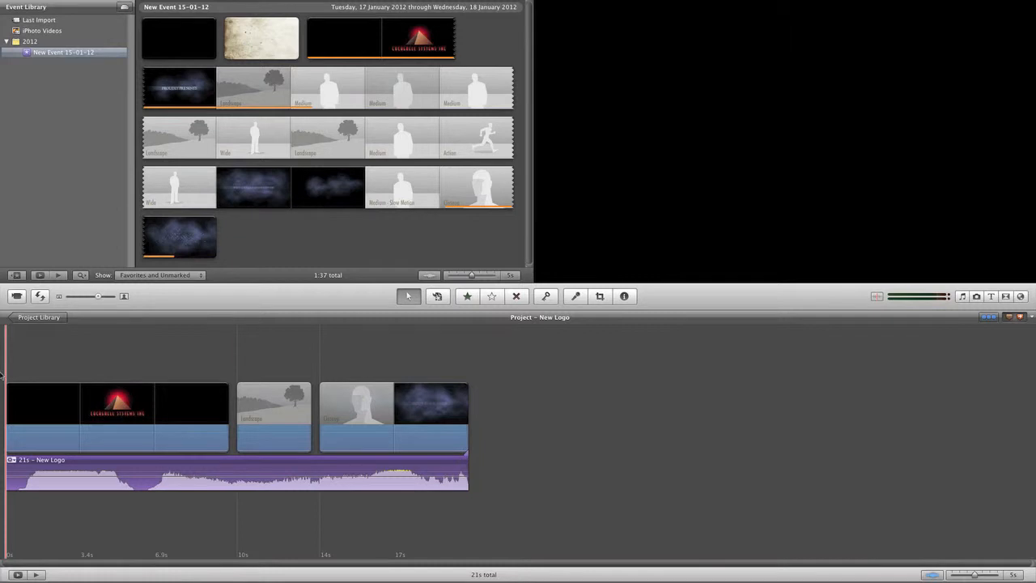
click(18, 575)
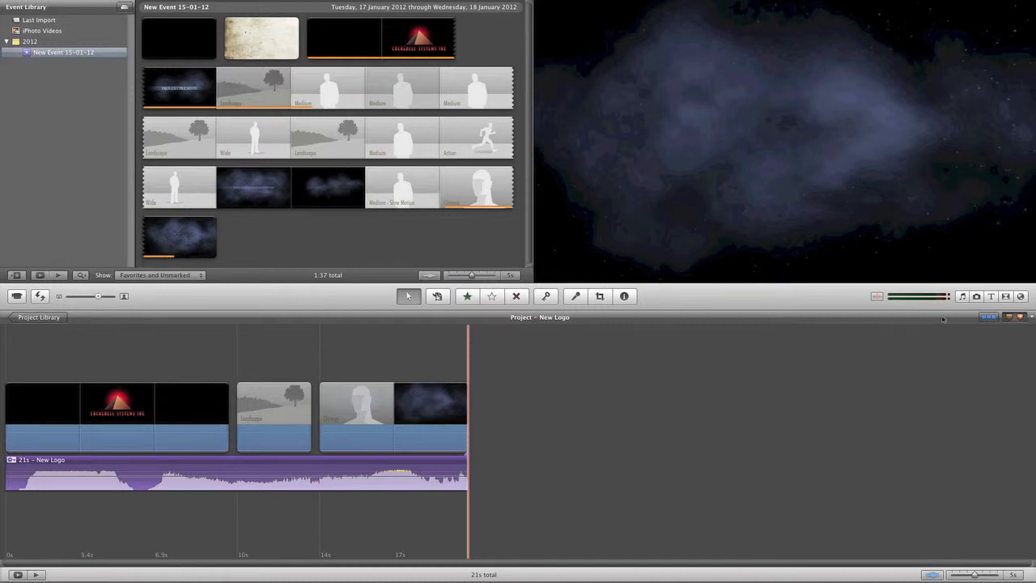
Try Cross Zoom transitions at both cuts between the three clips and play back the result.
click(1005, 296)
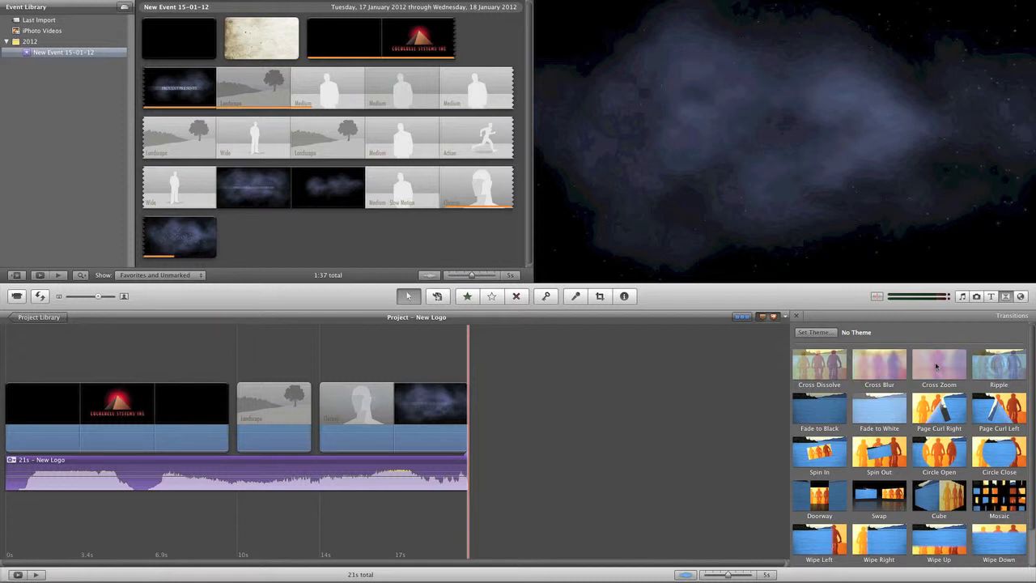
drag(789, 373, 235, 413)
mouse_move(931, 369)
mouse_down()
mouse_move(435, 427)
mouse_move(265, 429)
mouse_up()
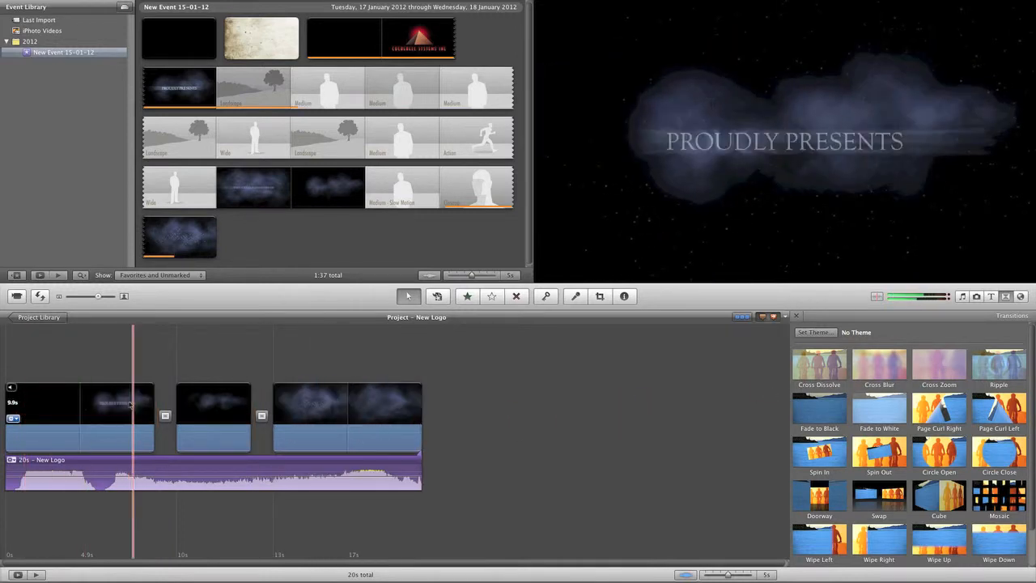
key(space)
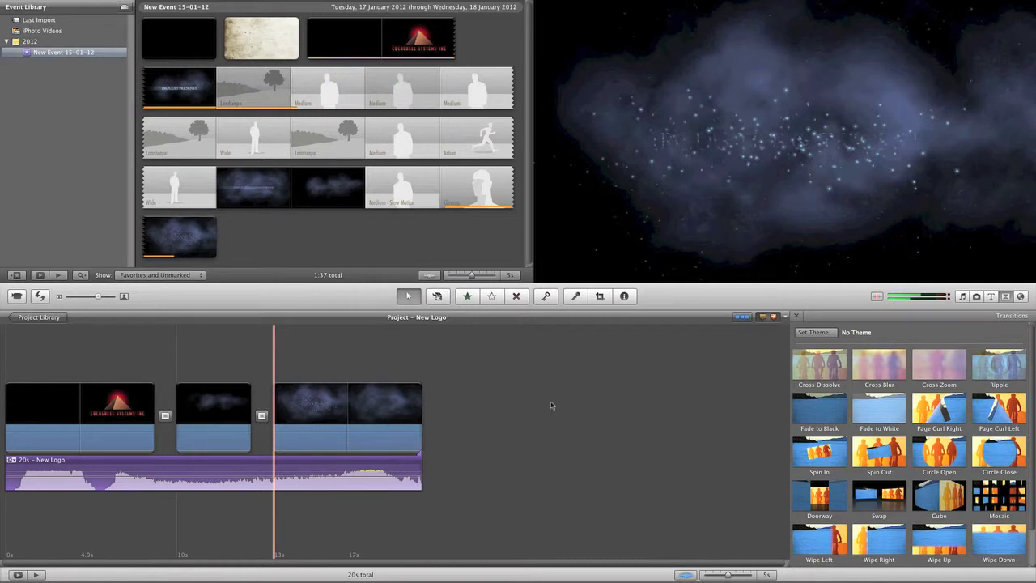
Apply a Cross Dissolve transition at each of the two cuts, replacing the existing transitions individually.
drag(837, 370, 170, 417)
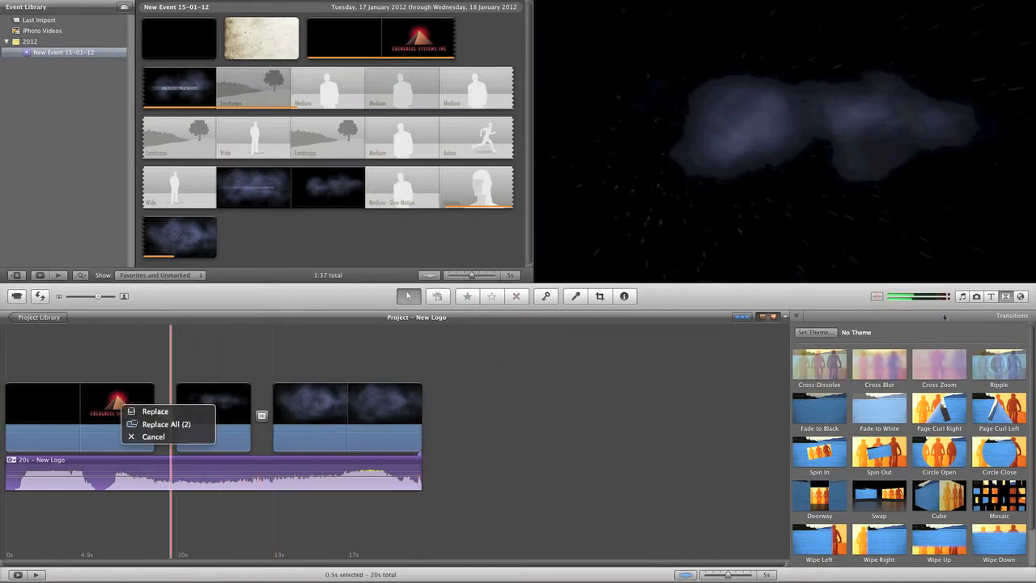
click(153, 411)
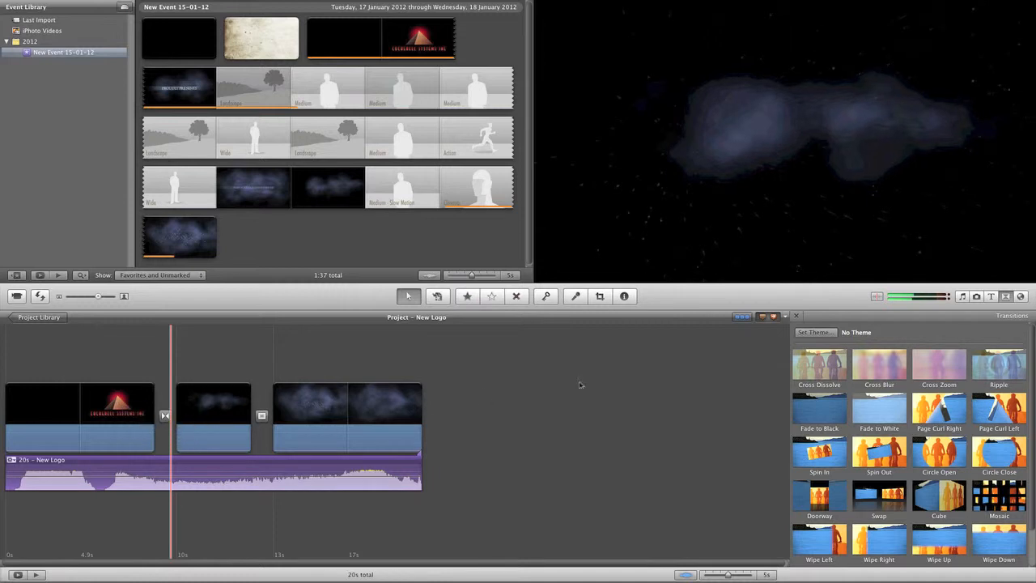
drag(828, 353, 262, 415)
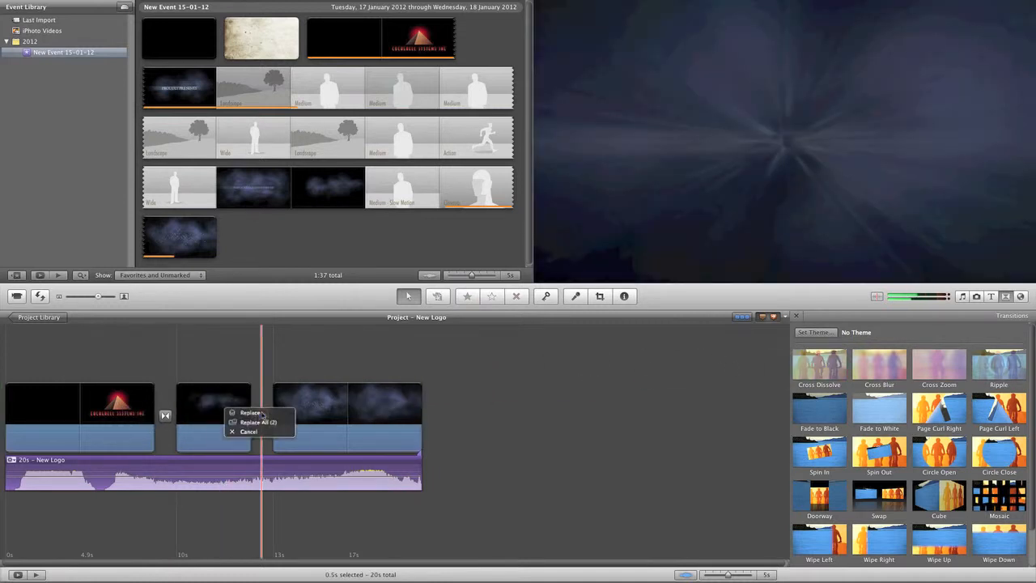
click(262, 414)
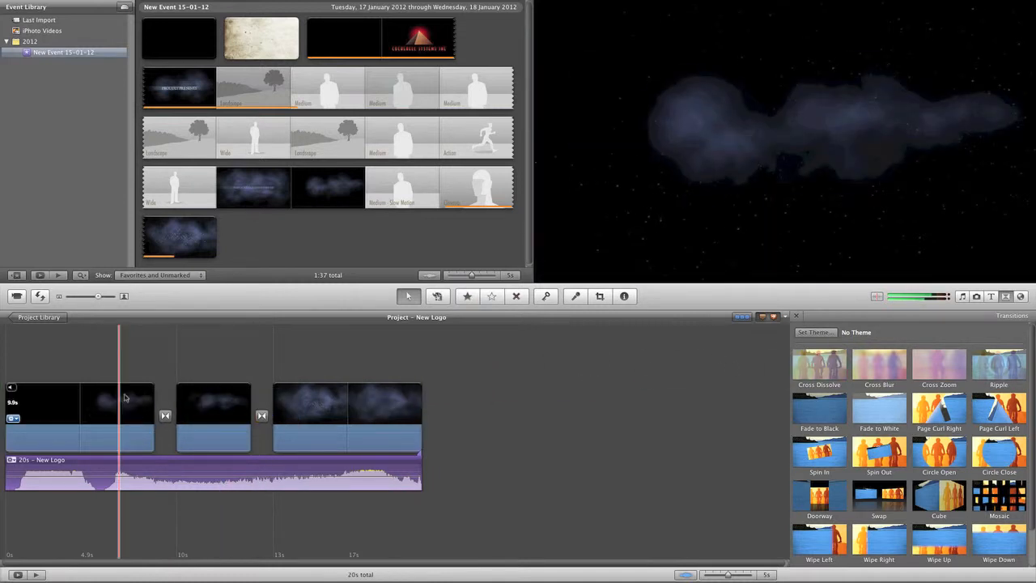
Play the project through and trim the end of the detached audio track to about 19 s.
key(space)
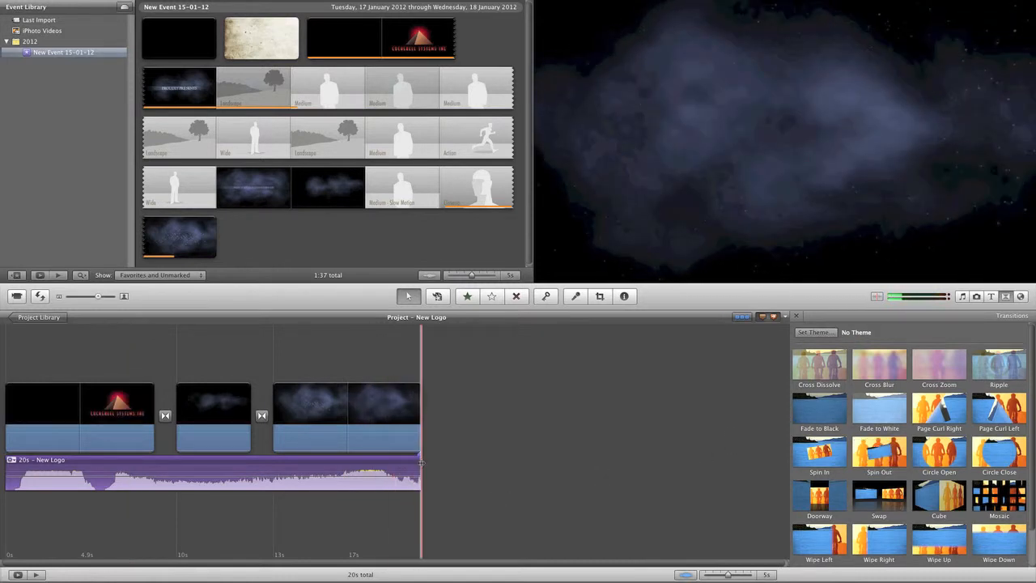
mouse_move(420, 462)
mouse_down()
mouse_move(565, 470)
mouse_move(255, 470)
mouse_move(404, 471)
mouse_up()
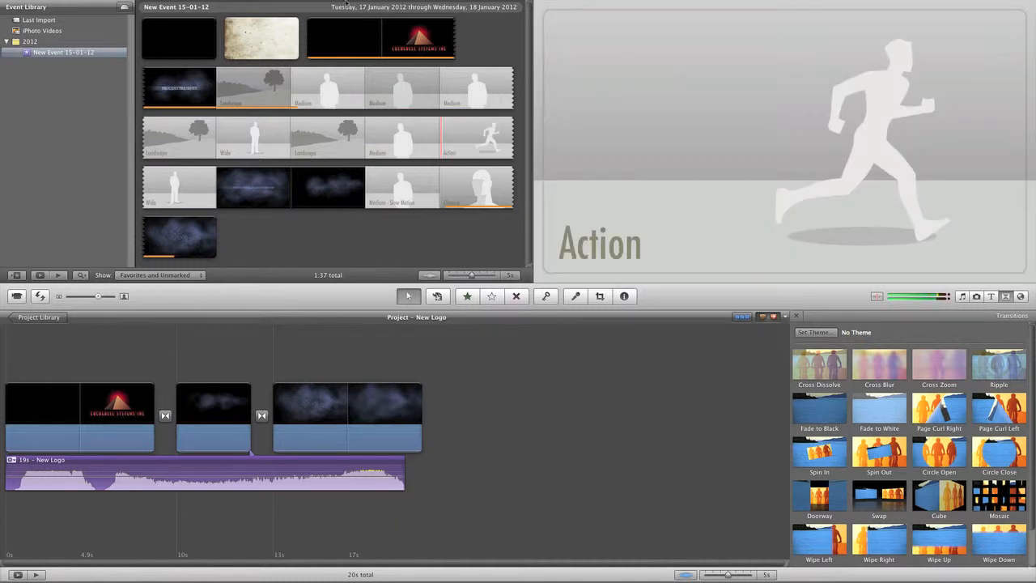
Export the movie to the Desktop as New Logo2 at HD 720p size.
click(199, 5)
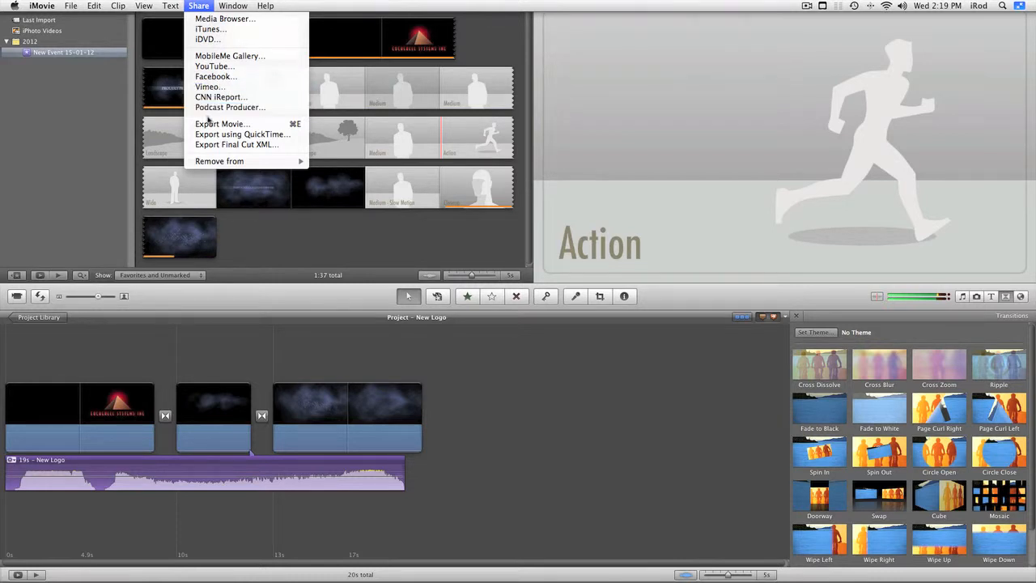
click(209, 124)
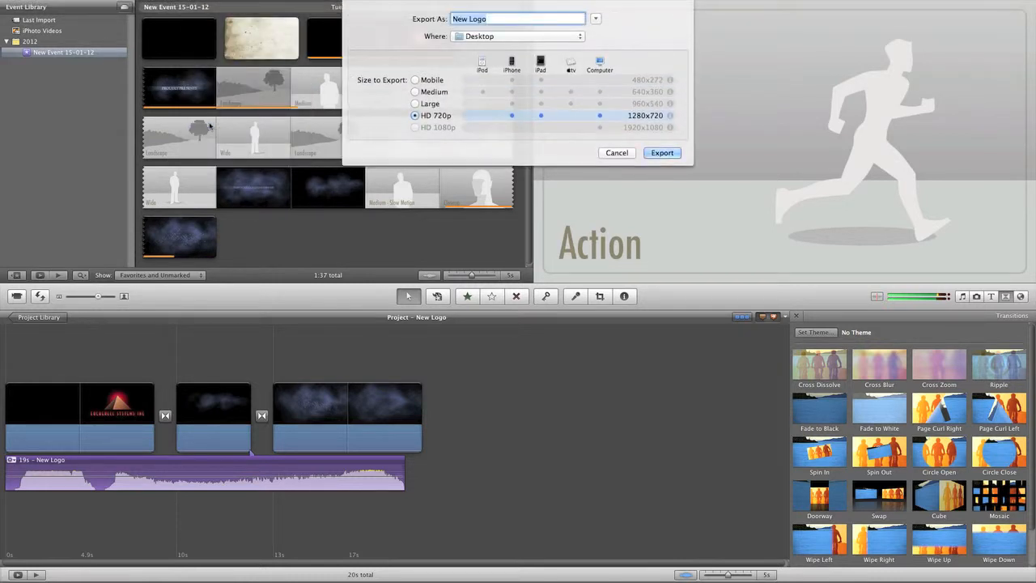
key(Right)
text(2)
key(Return)
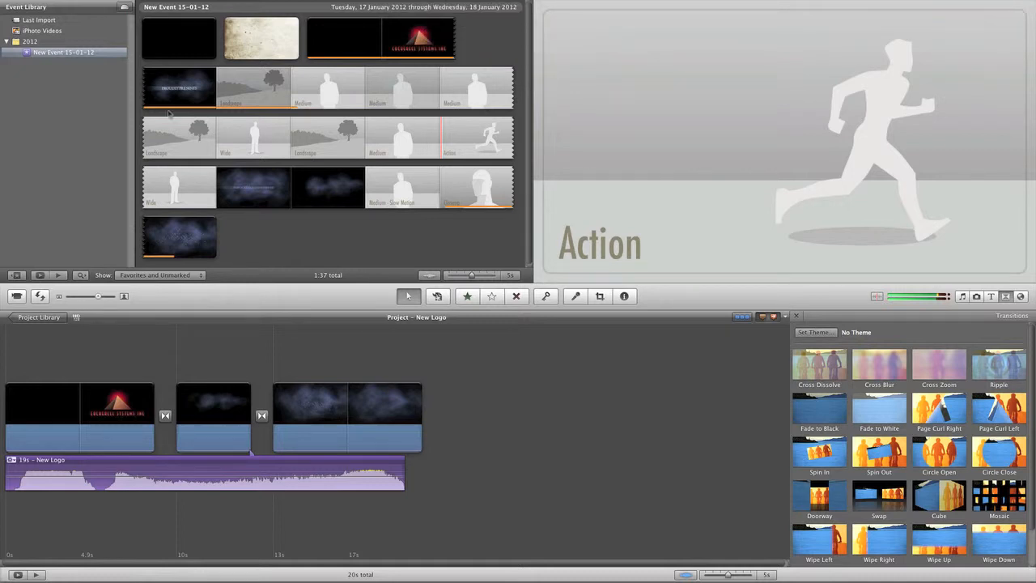
Add the entire New Logo event clip to the end of the project and accept modifying the shared project.
click(297, 143)
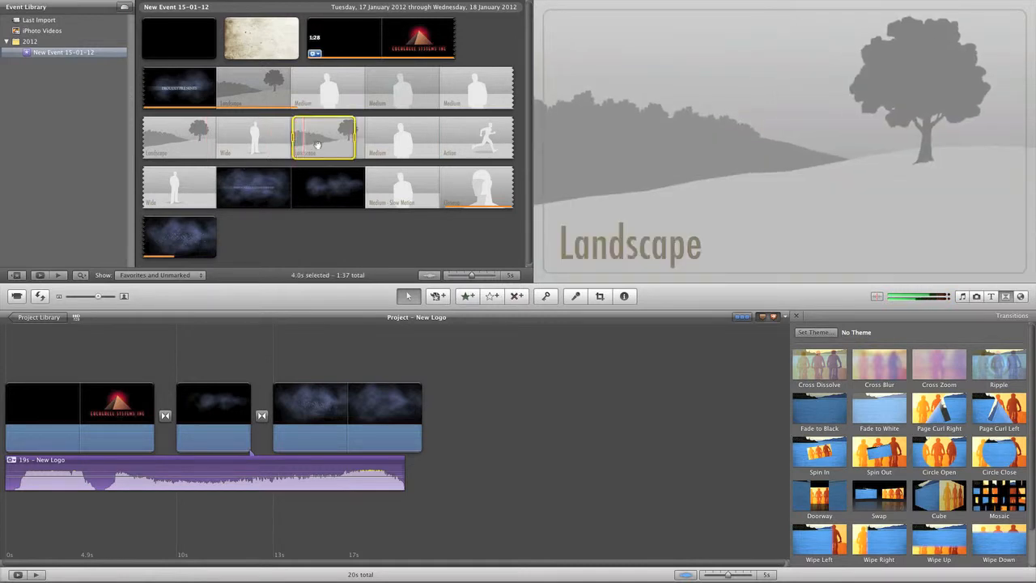
double_click(318, 144)
click(371, 251)
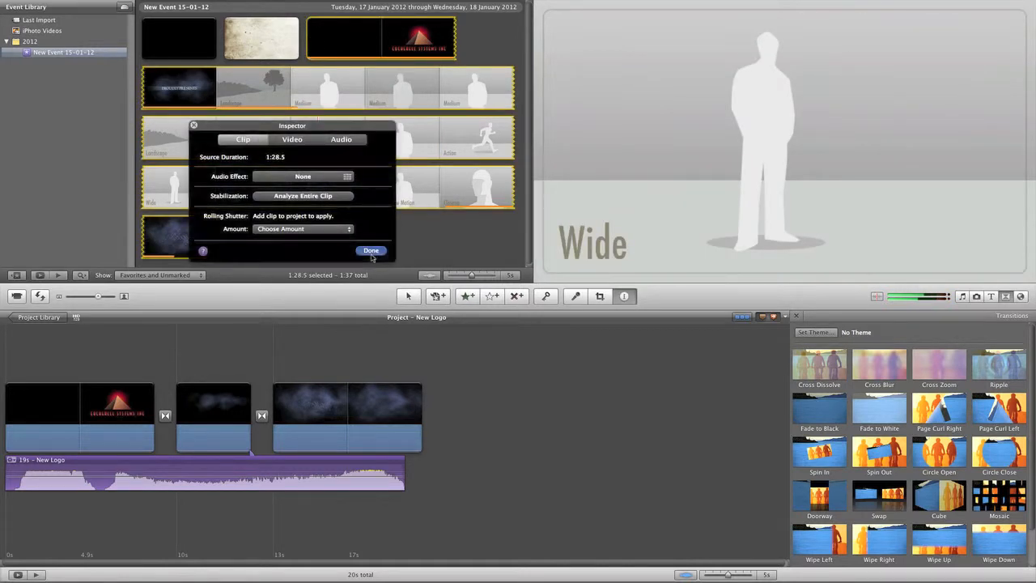
drag(332, 187, 553, 429)
drag(553, 429, 553, 427)
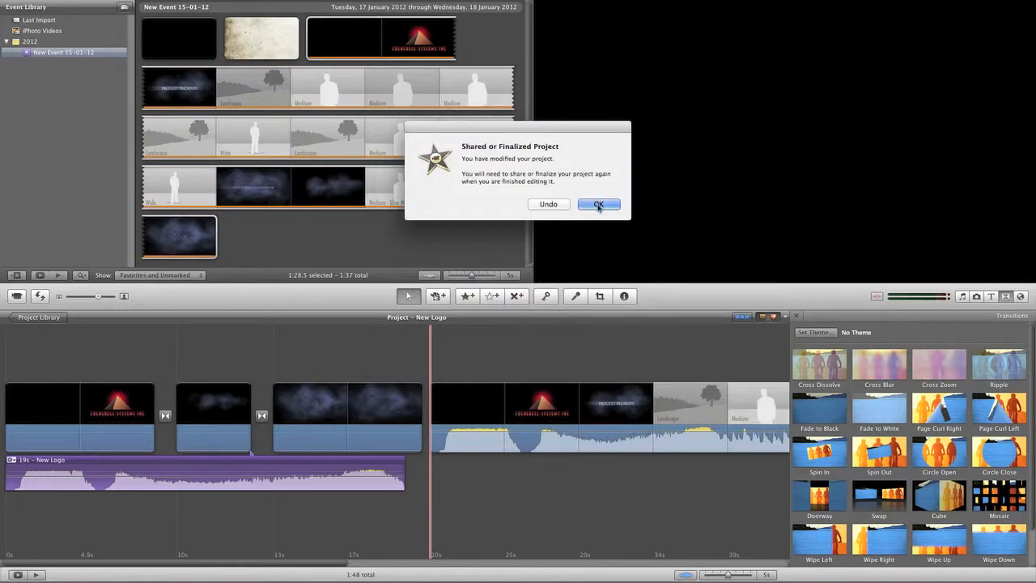
click(598, 205)
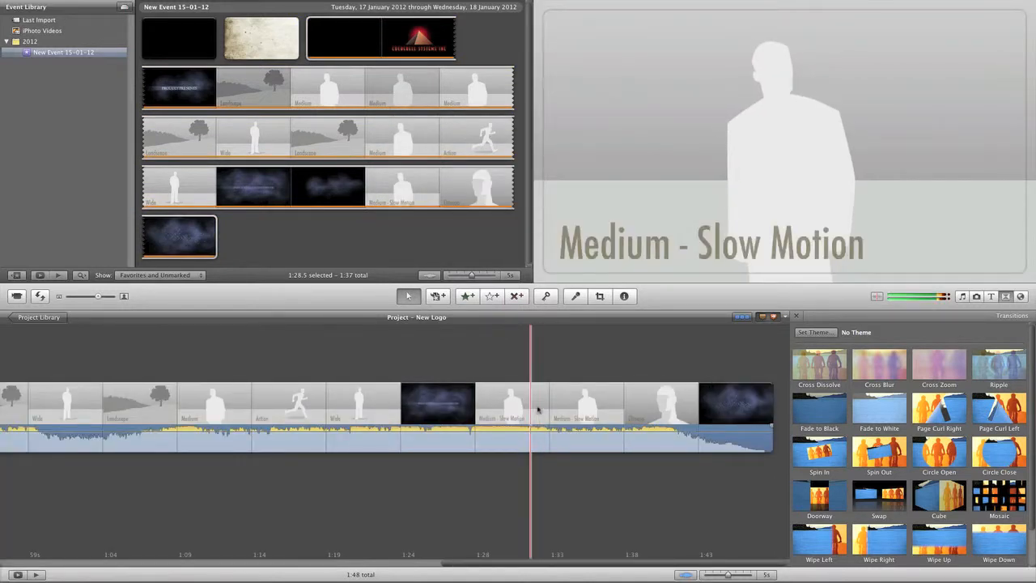
Detach the audio from the newly added full-length clip, try deleting the clip, and undo the deletion.
right_click(541, 403)
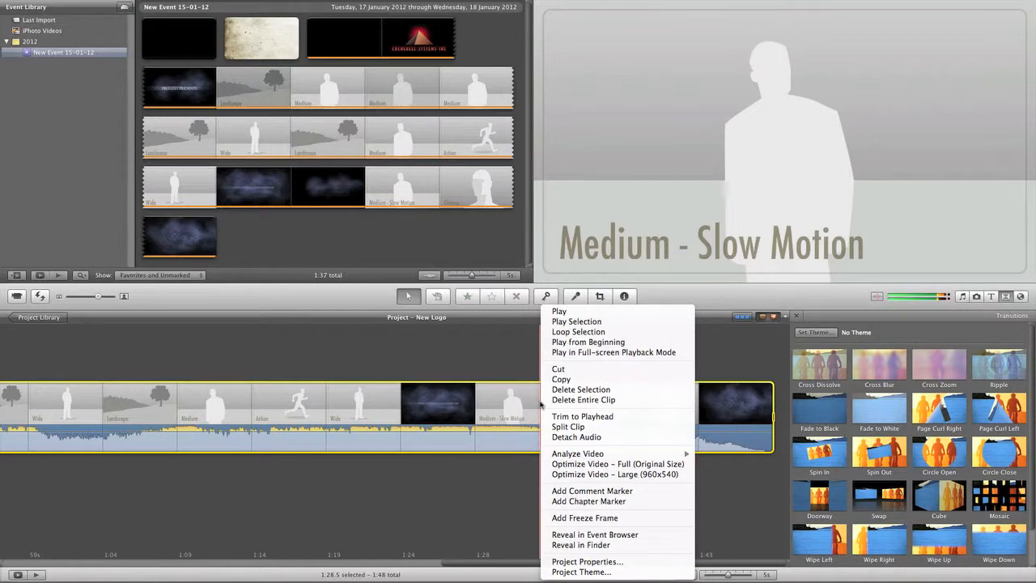
click(577, 438)
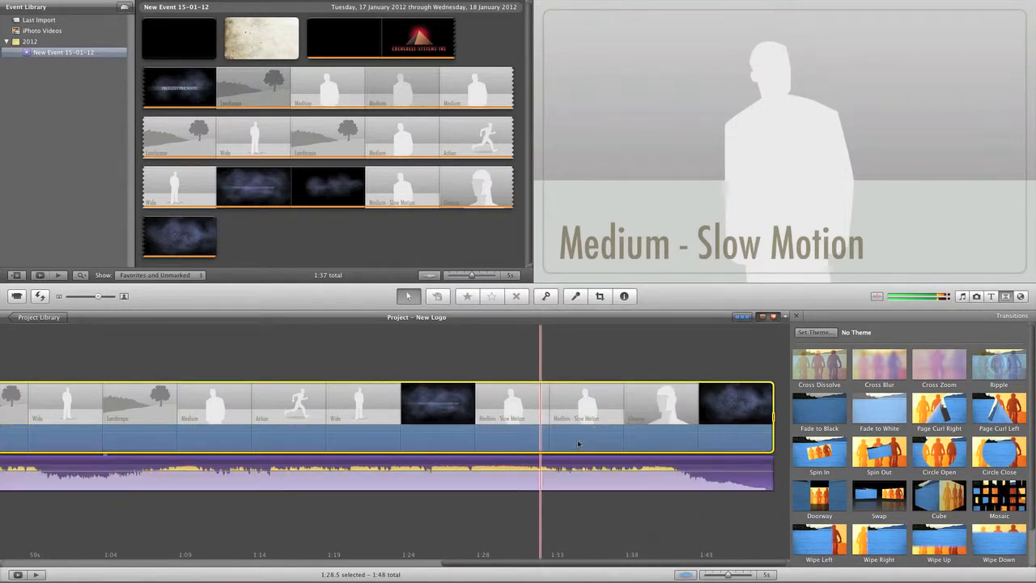
key(Delete)
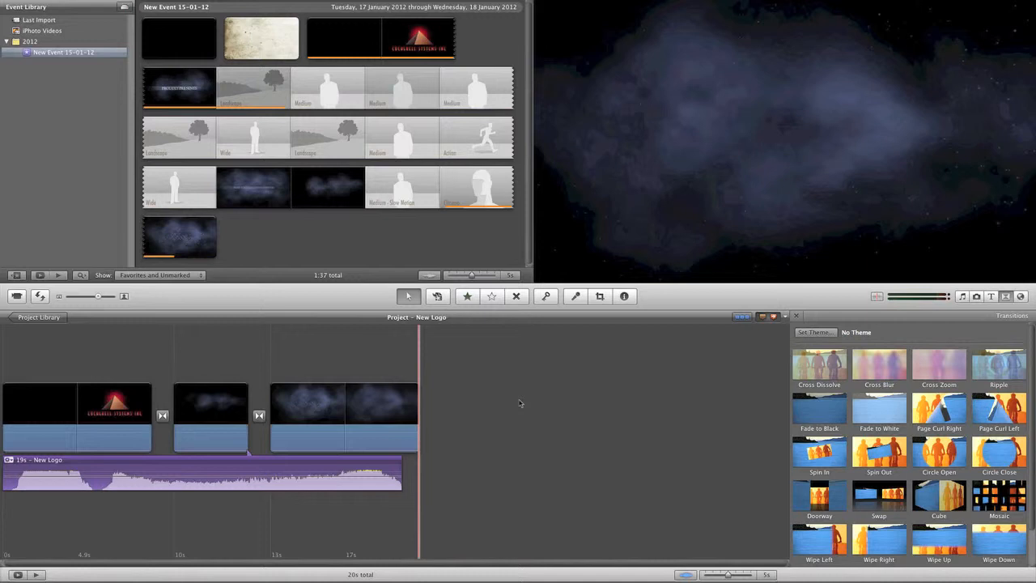
key(super+z)
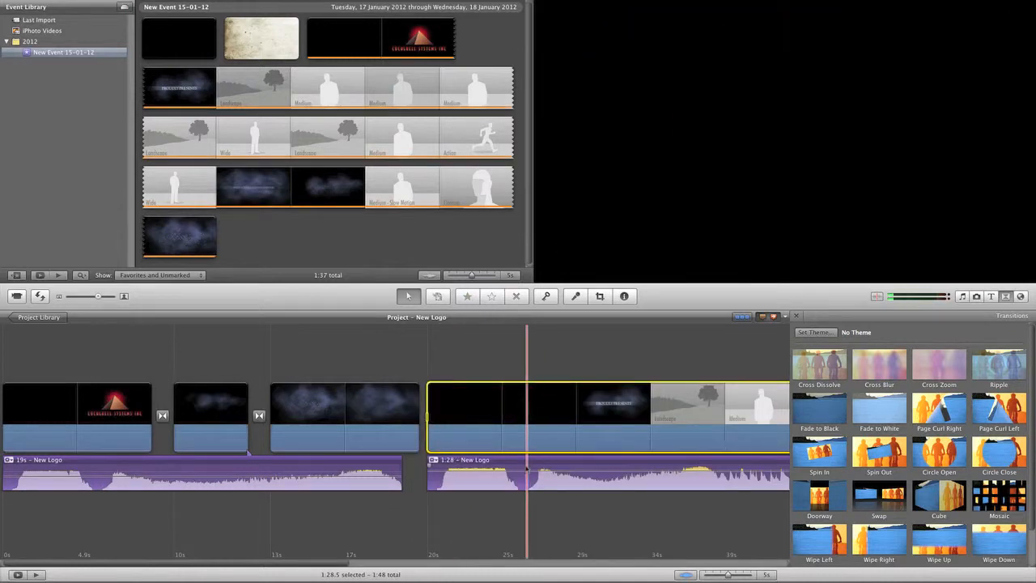
Try moving the full-length audio track to the start of the project, then return it beneath its own clip.
drag(525, 460, 83, 461)
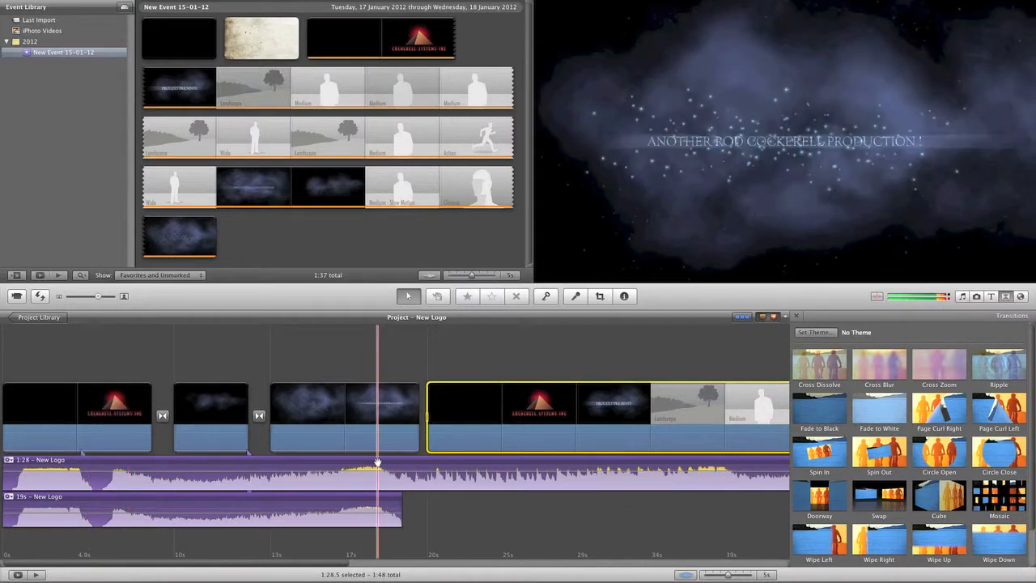
drag(226, 462, 626, 466)
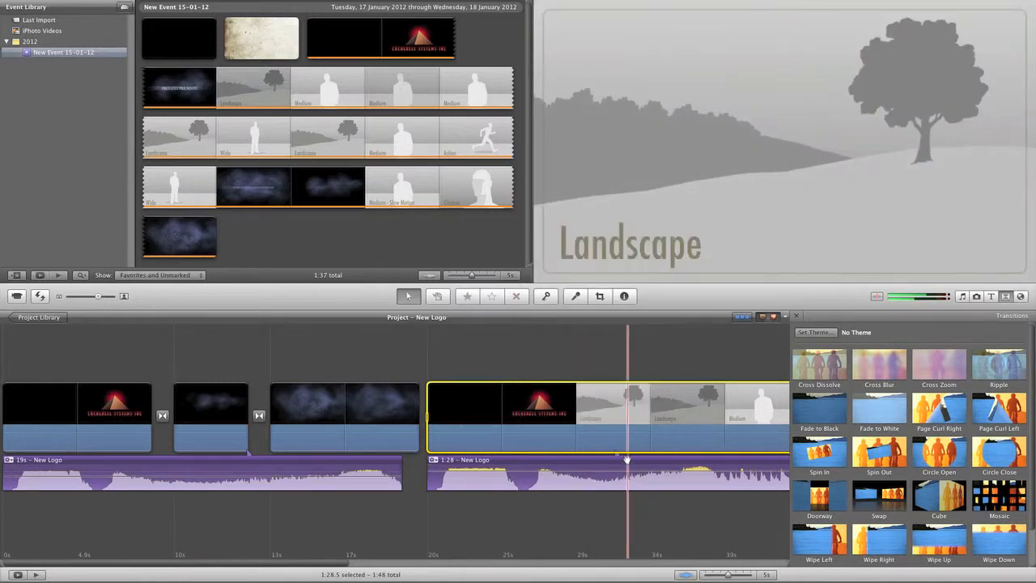
Play the last part of the full-length clip from the Closeup placeholder to hear how the music ends.
drag(348, 564, 842, 563)
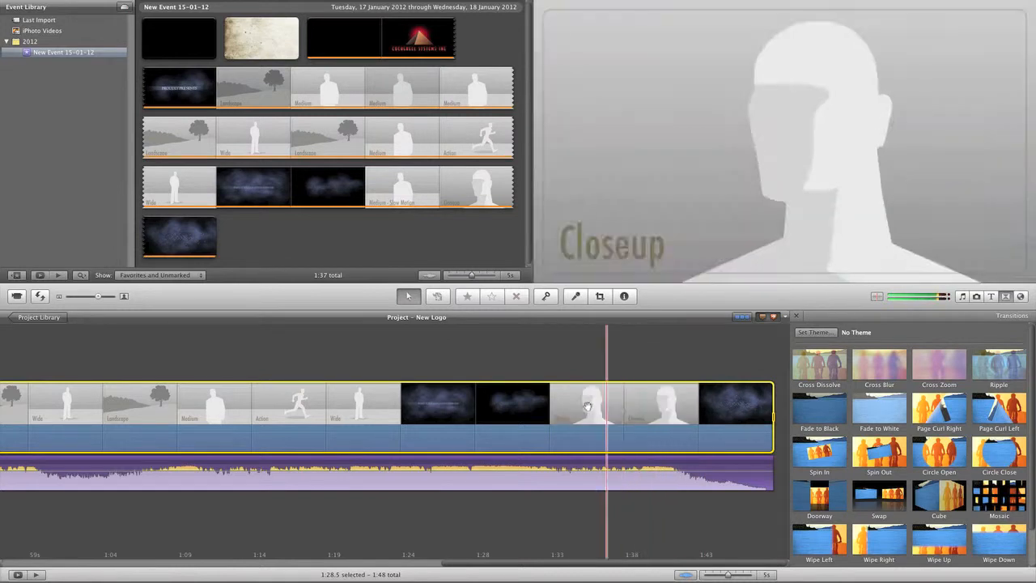
key(space)
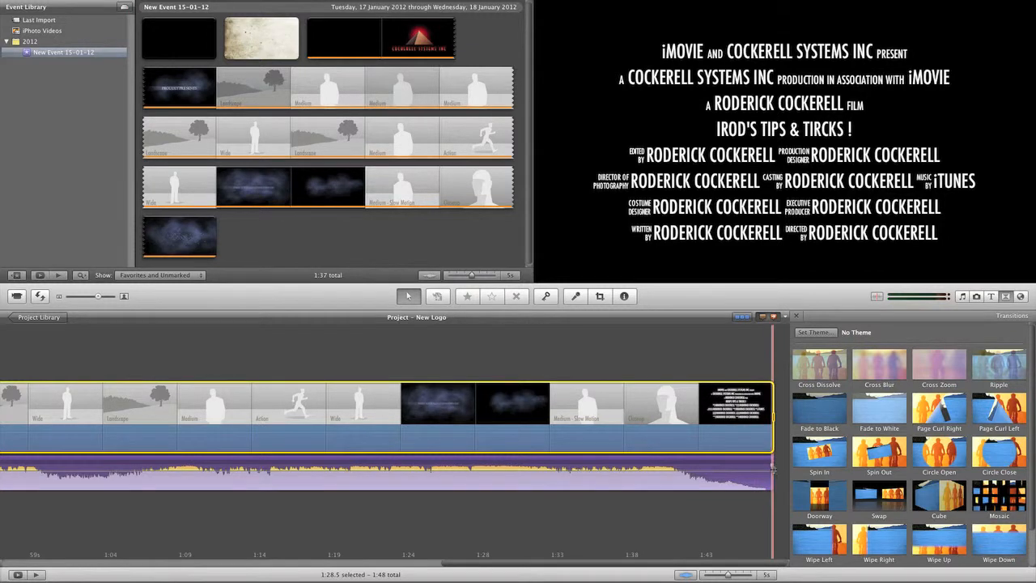
Copy the full-length audio track and paste it as a separate audio clip near the end of the project.
click(779, 471)
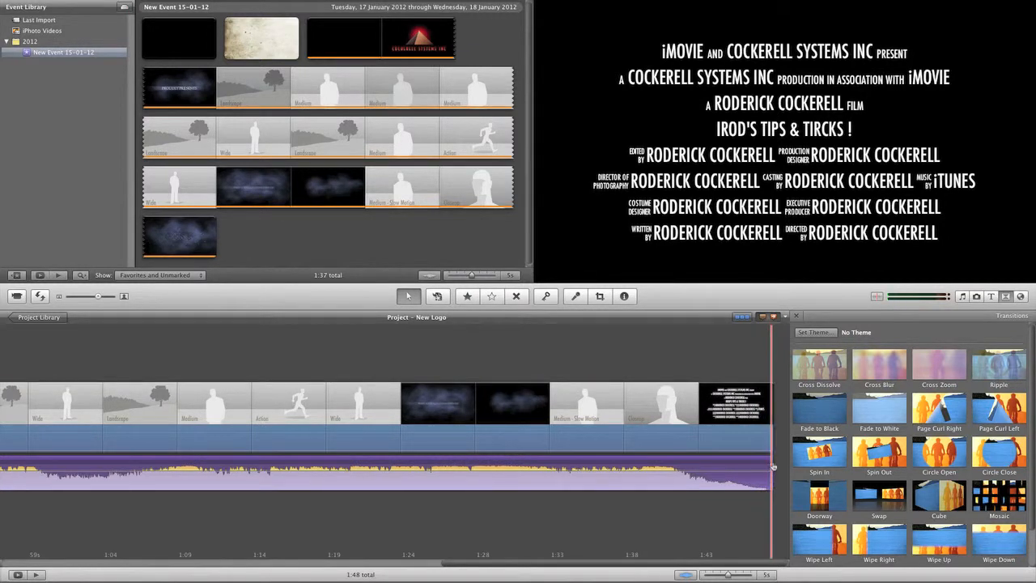
click(764, 459)
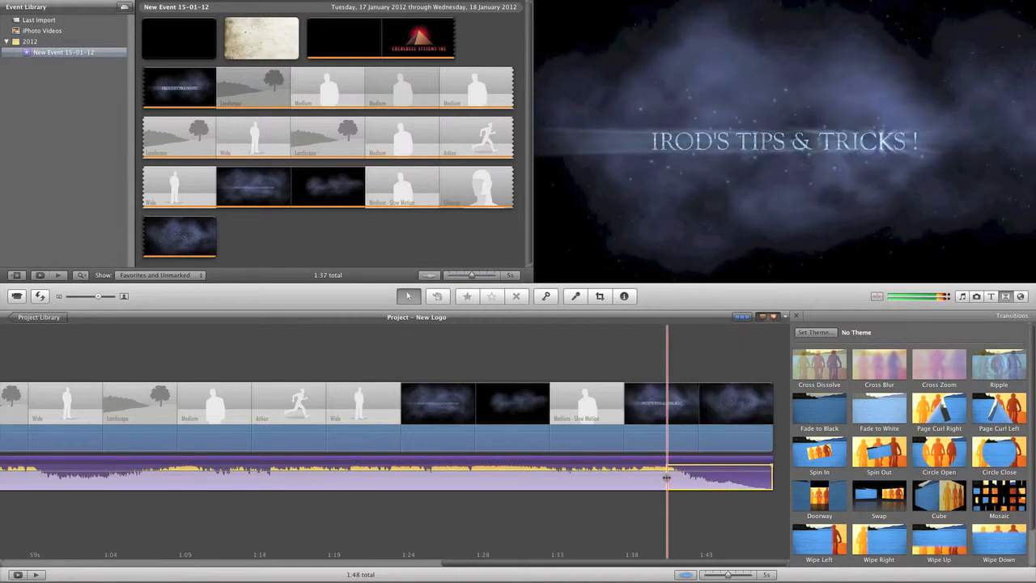
drag(666, 477, 260, 470)
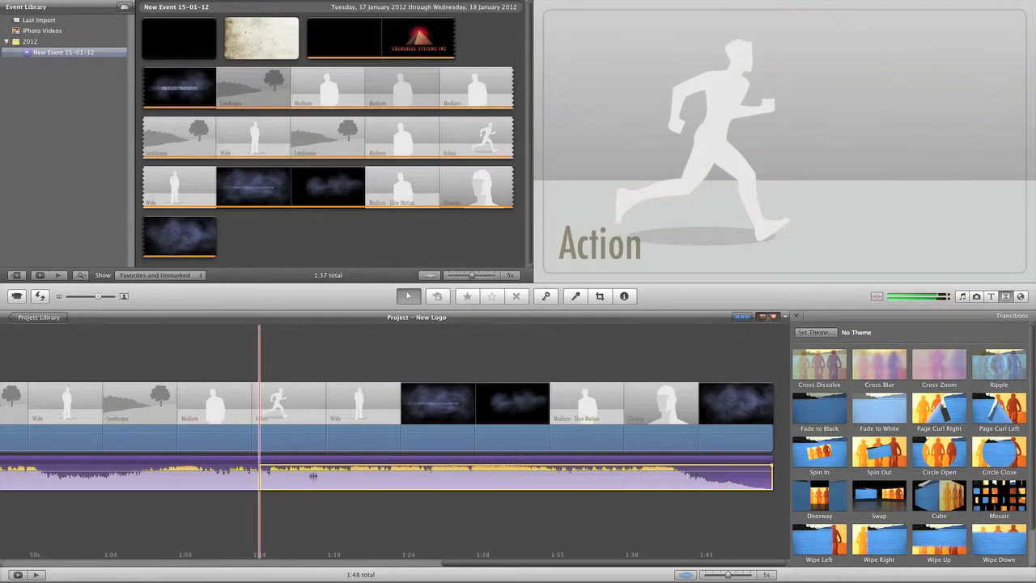
right_click(344, 483)
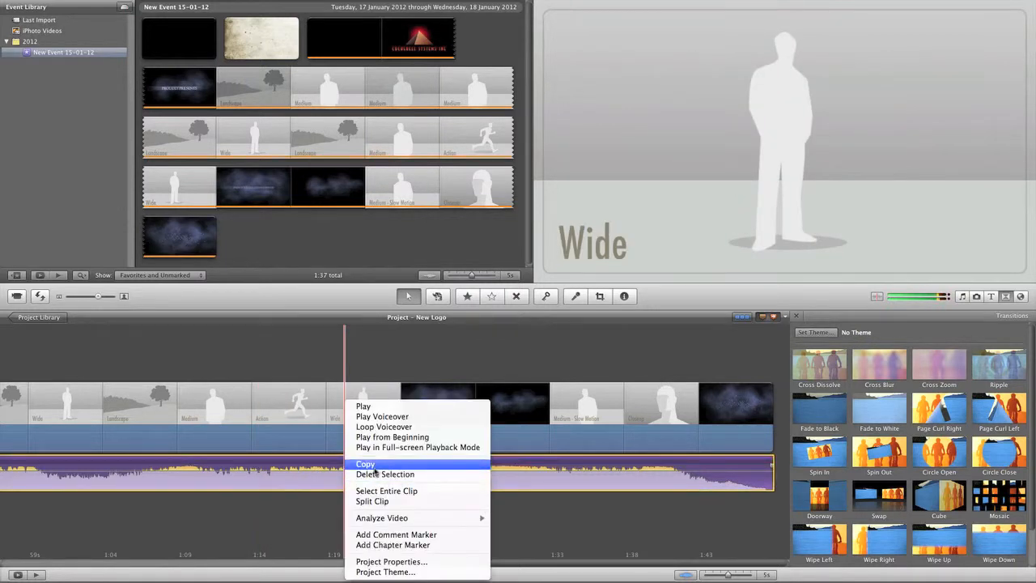
click(366, 464)
right_click(390, 505)
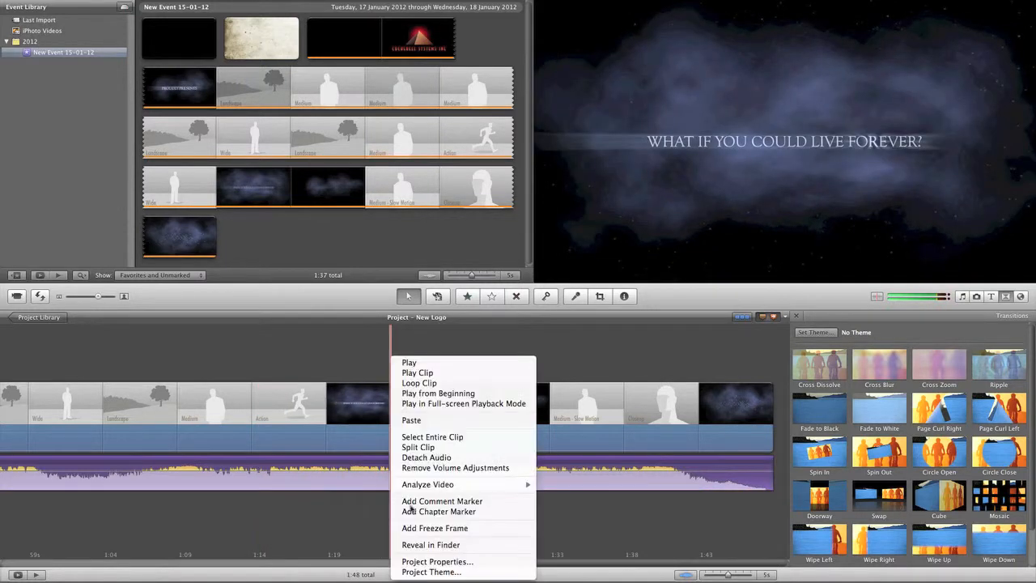
click(460, 421)
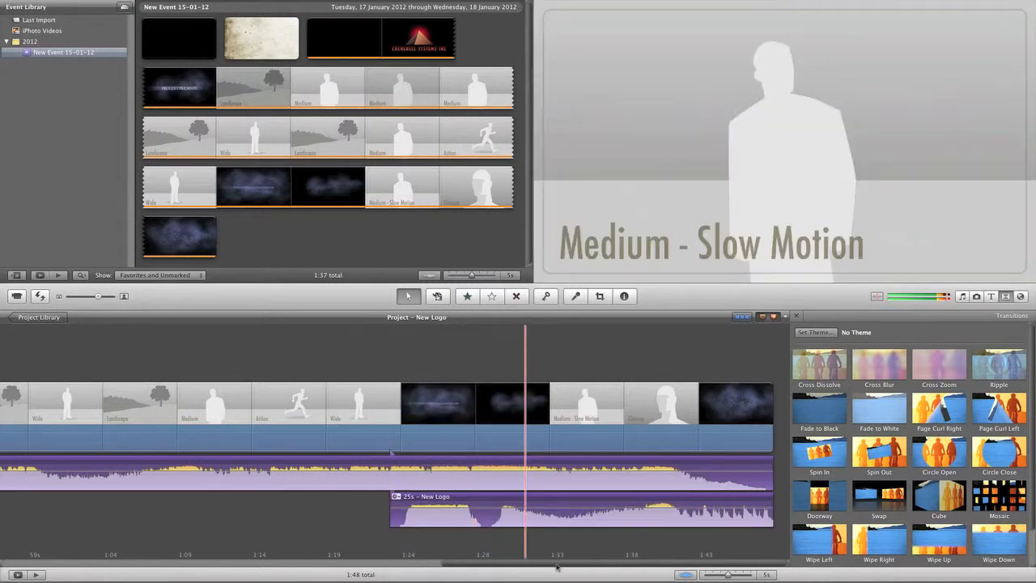
Move the pasted 25 s audio clip back along the timeline to the short intro clips at the project's beginning.
scroll(566, 519, left, 5)
drag(714, 495, 198, 496)
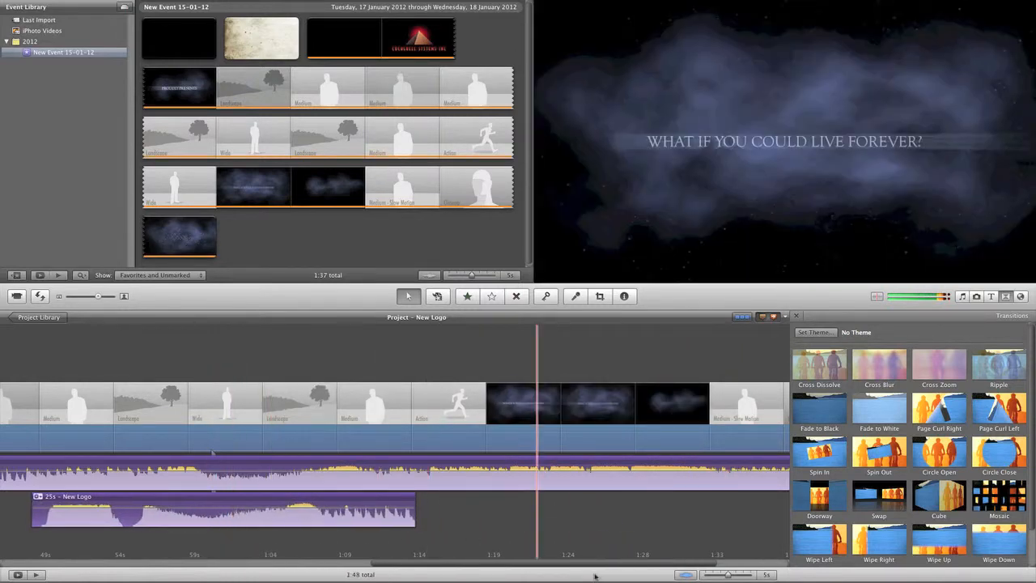
scroll(597, 568, left, 15)
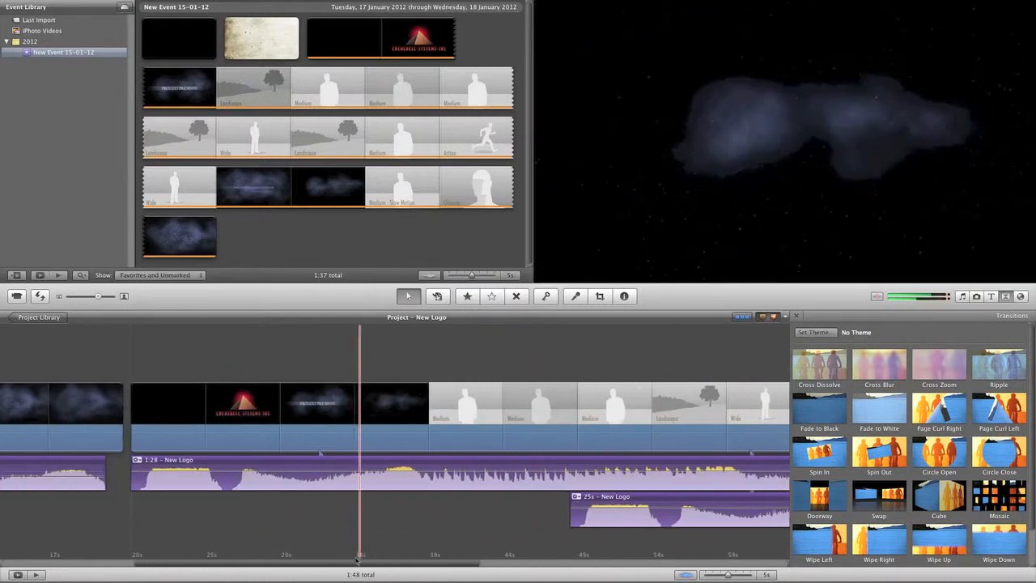
drag(703, 496, 208, 503)
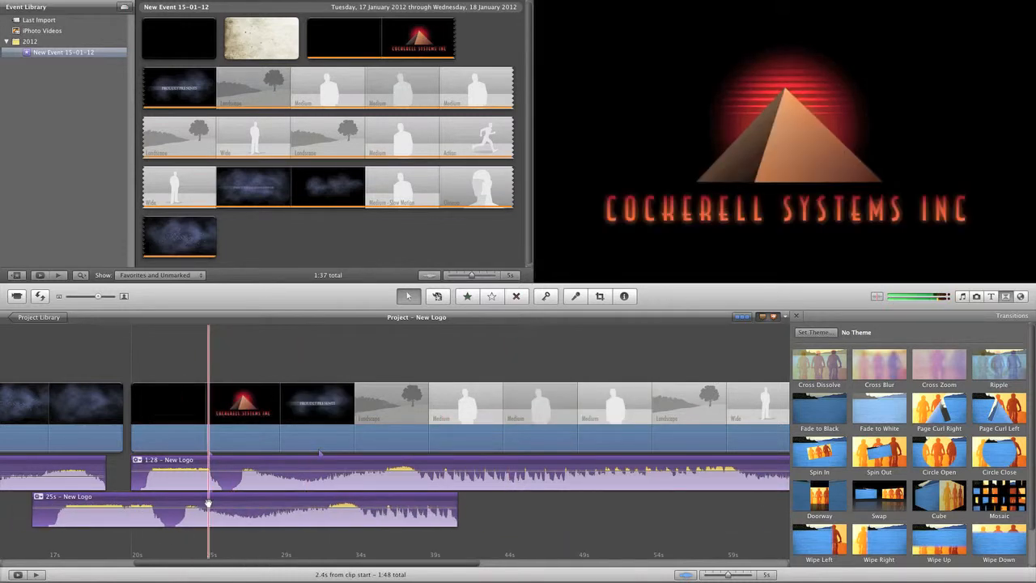
scroll(225, 558, left, 8)
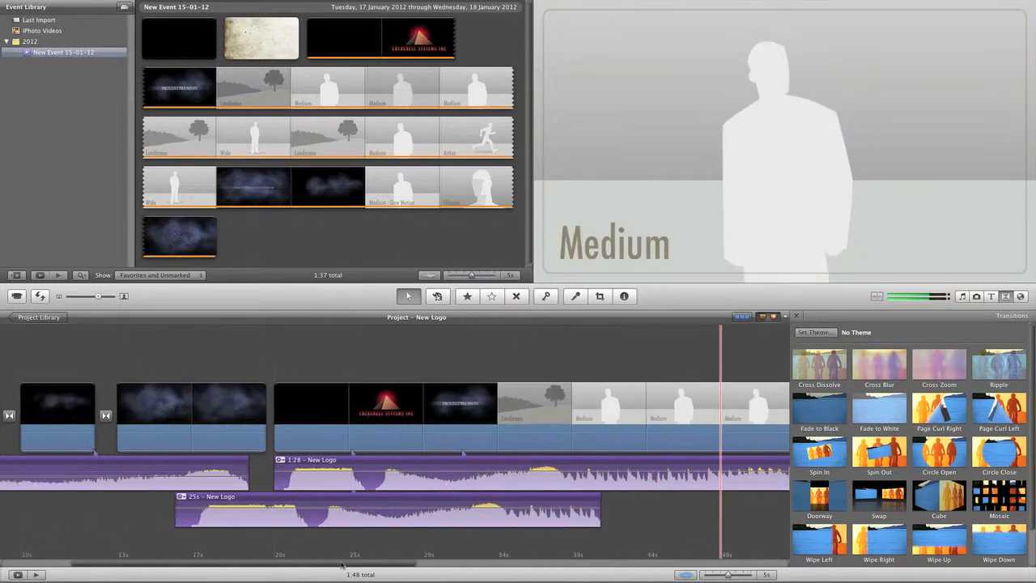
drag(585, 504, 284, 497)
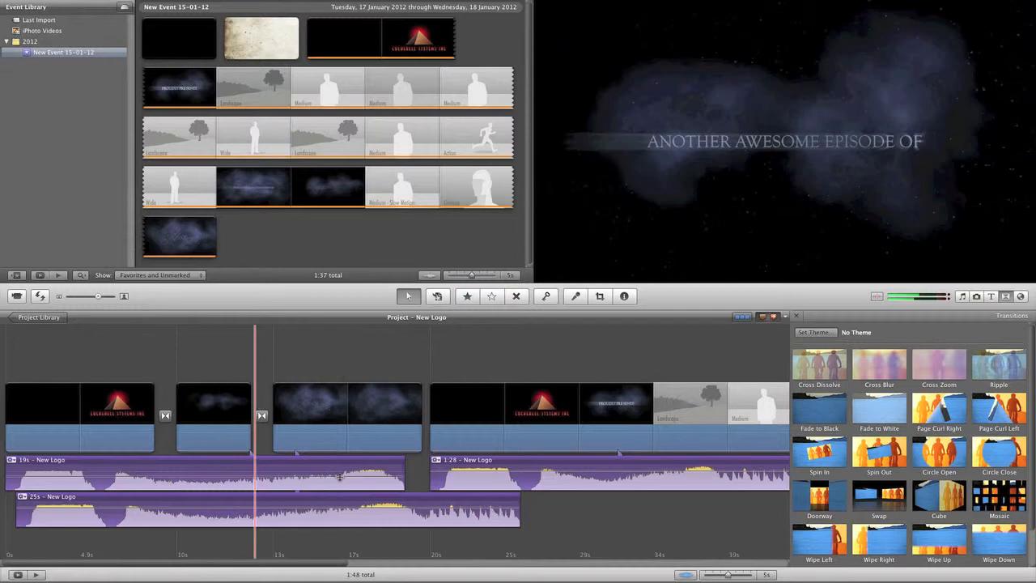
Align the pasted audio with the project's start, trim its opening to leave 22 s, and slide it back to the start.
drag(366, 497, 284, 495)
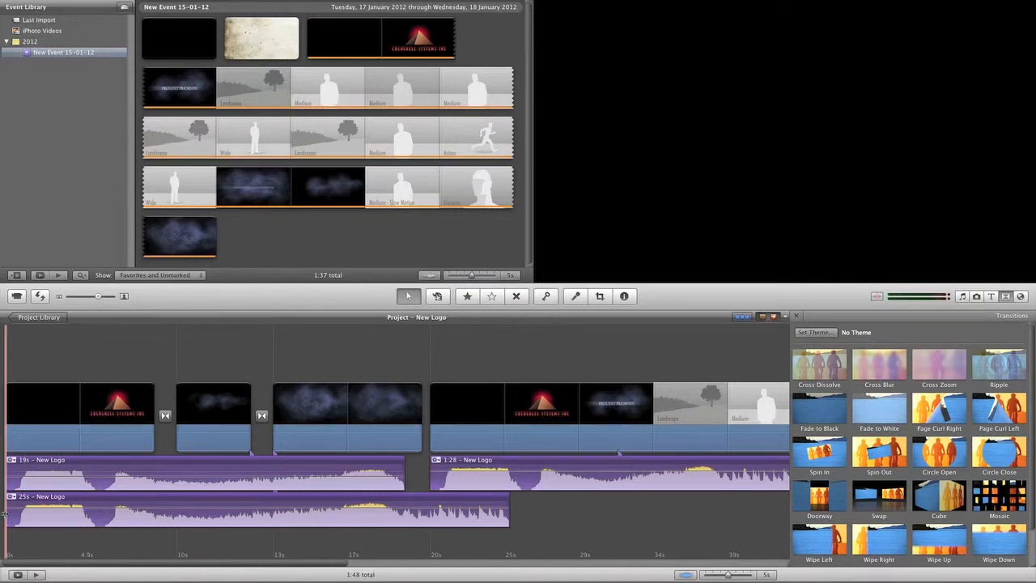
drag(8, 512, 54, 515)
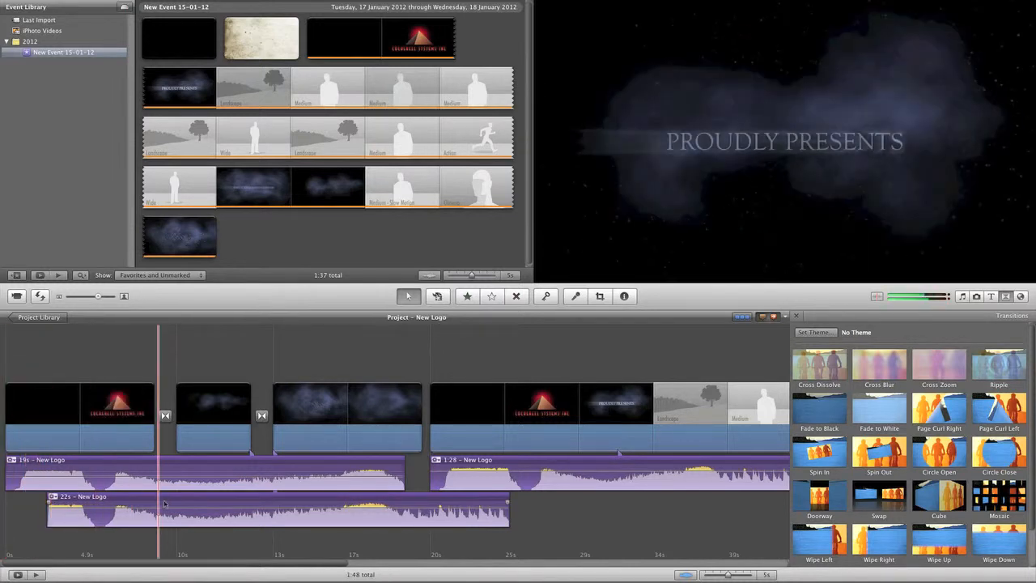
drag(136, 499, 94, 502)
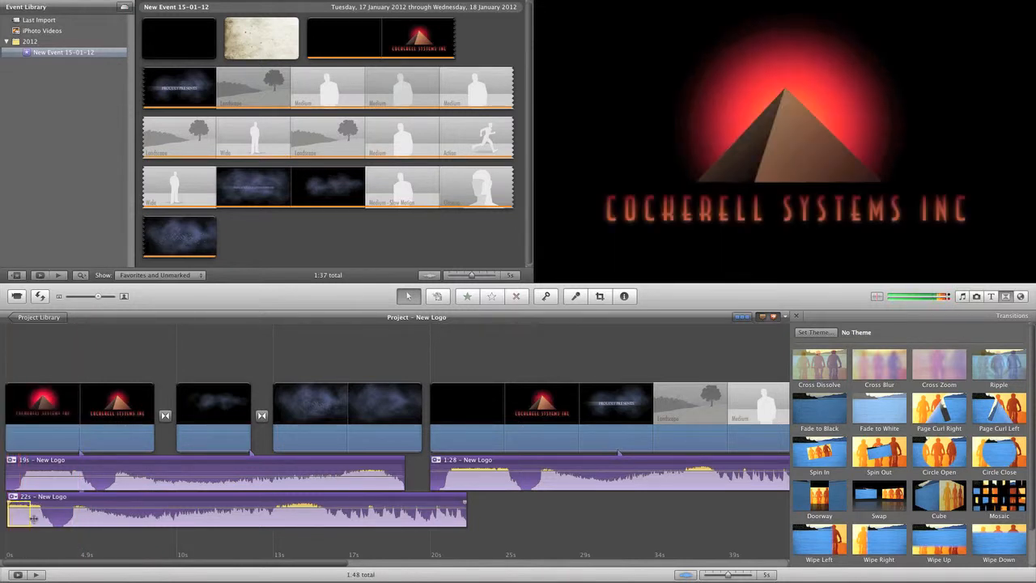
Silence the intro's original 19 s detached audio and play the project from the beginning to hear the pasted music.
right_click(84, 510)
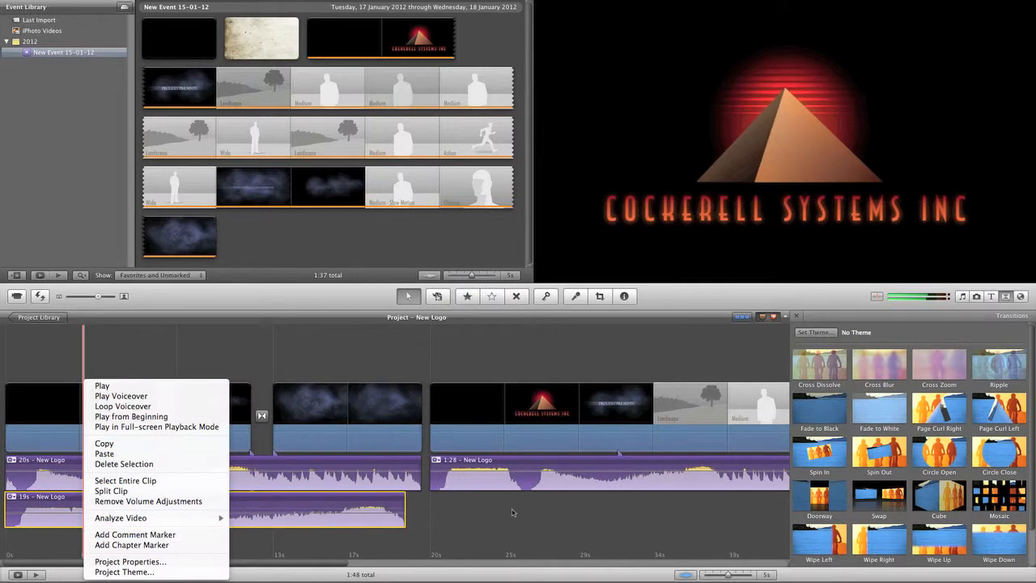
click(512, 512)
drag(241, 512, 241, 526)
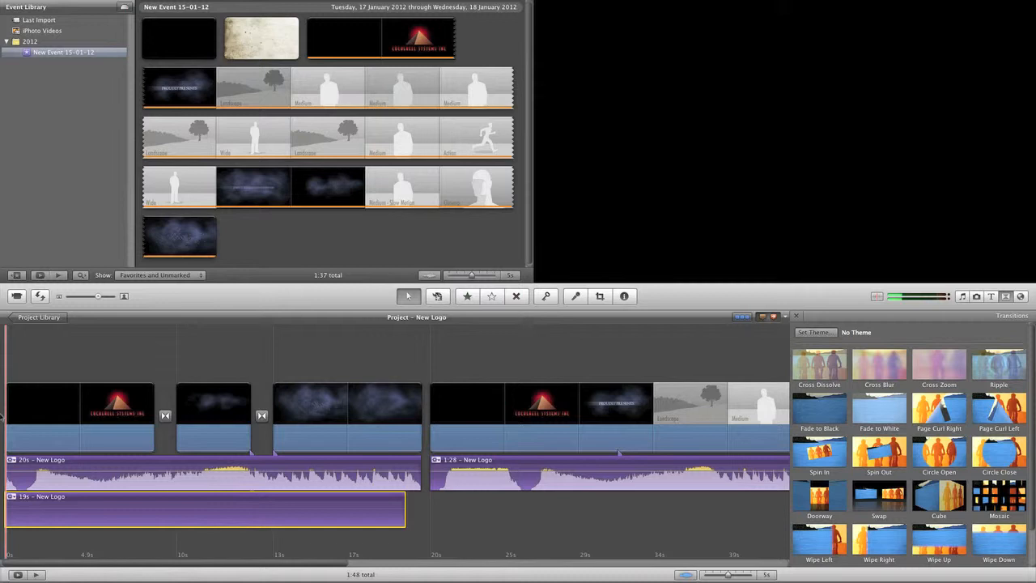
key(space)
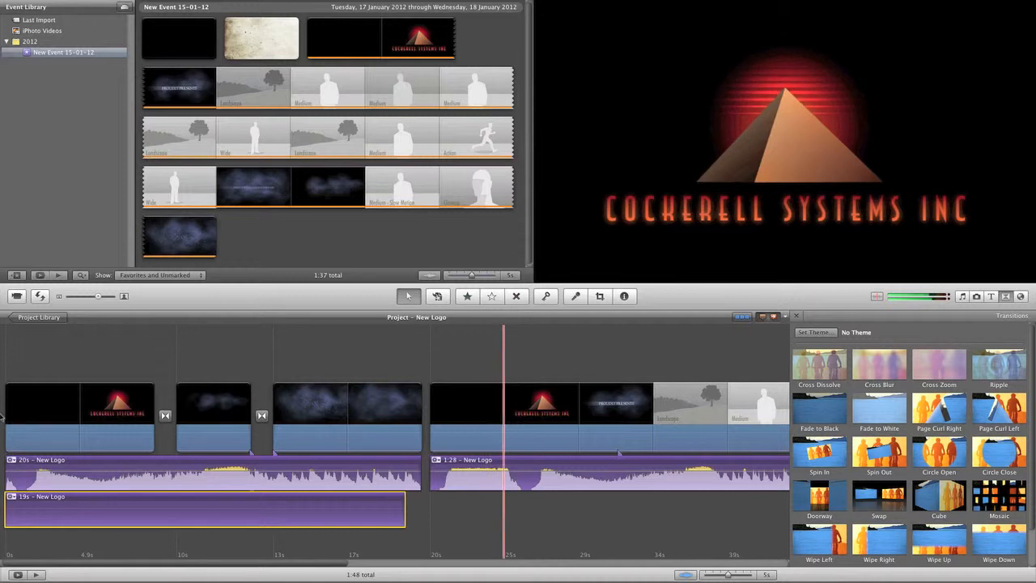
key(space)
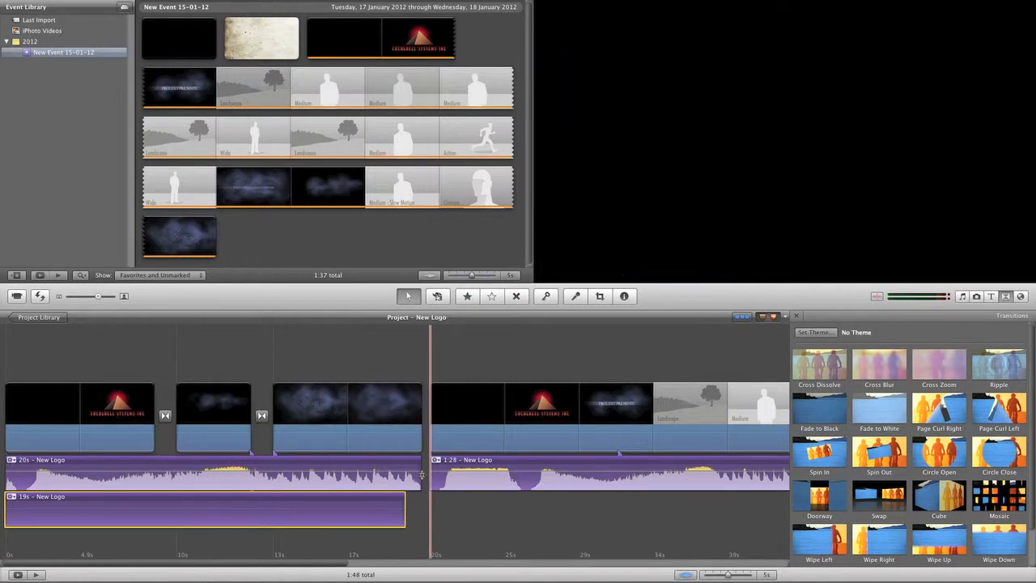
Extend the pasted audio's end, trim its beginning and slide it back twice, leaving a 25 s section from further into the music.
drag(420, 477, 660, 481)
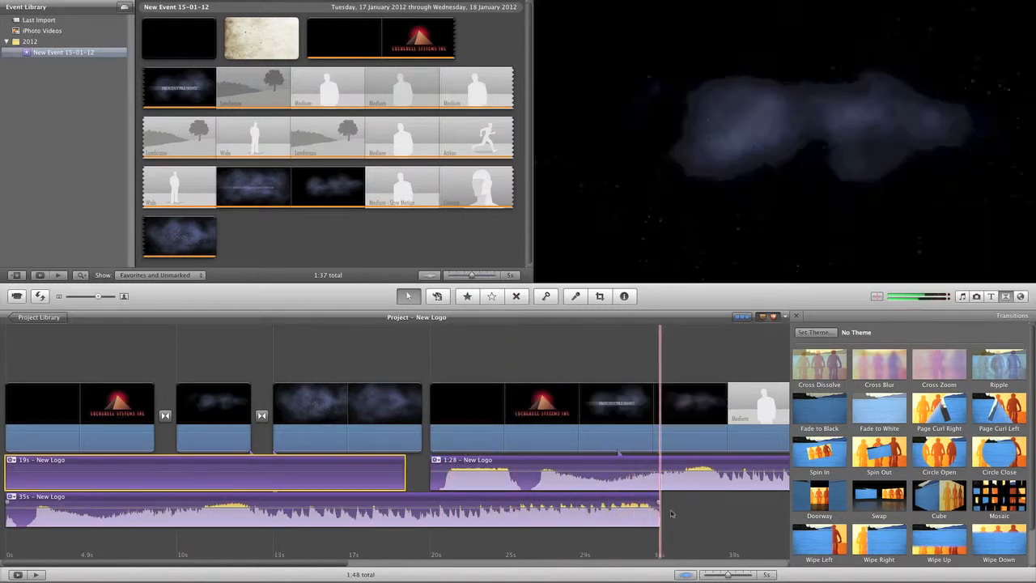
drag(662, 510, 740, 510)
drag(6, 516, 351, 511)
drag(488, 500, 259, 505)
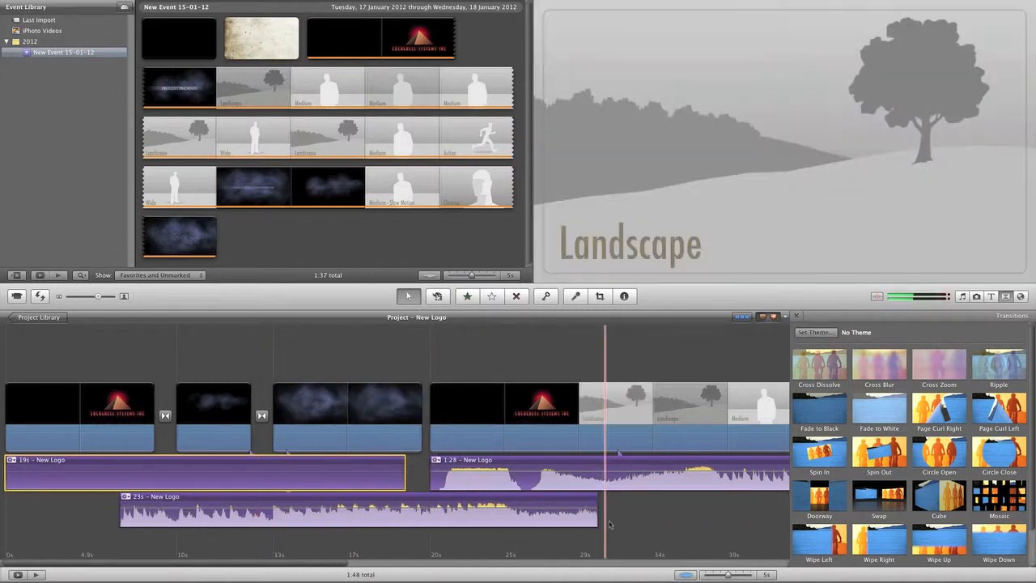
drag(598, 511, 742, 516)
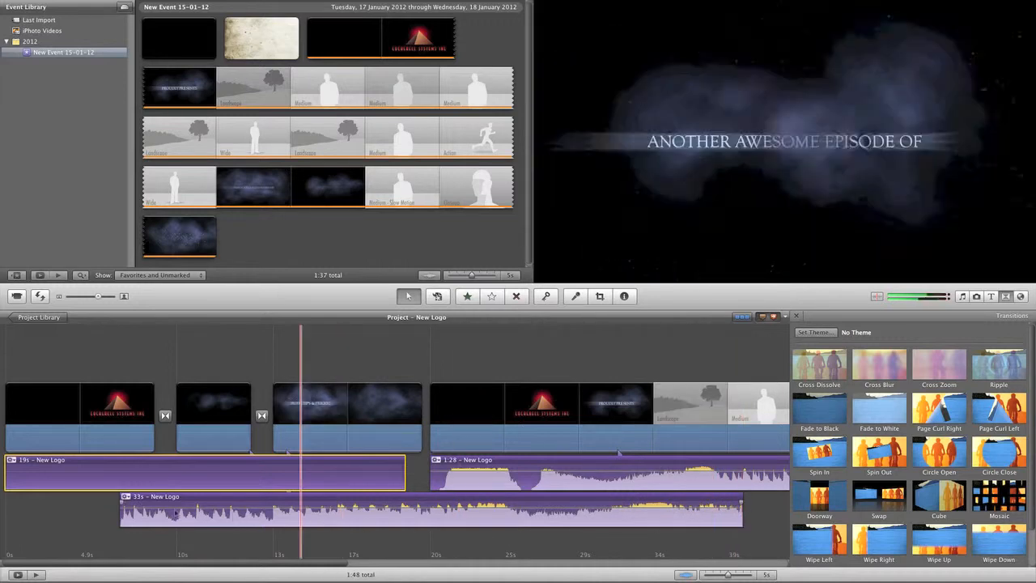
drag(120, 509, 306, 508)
drag(510, 497, 294, 497)
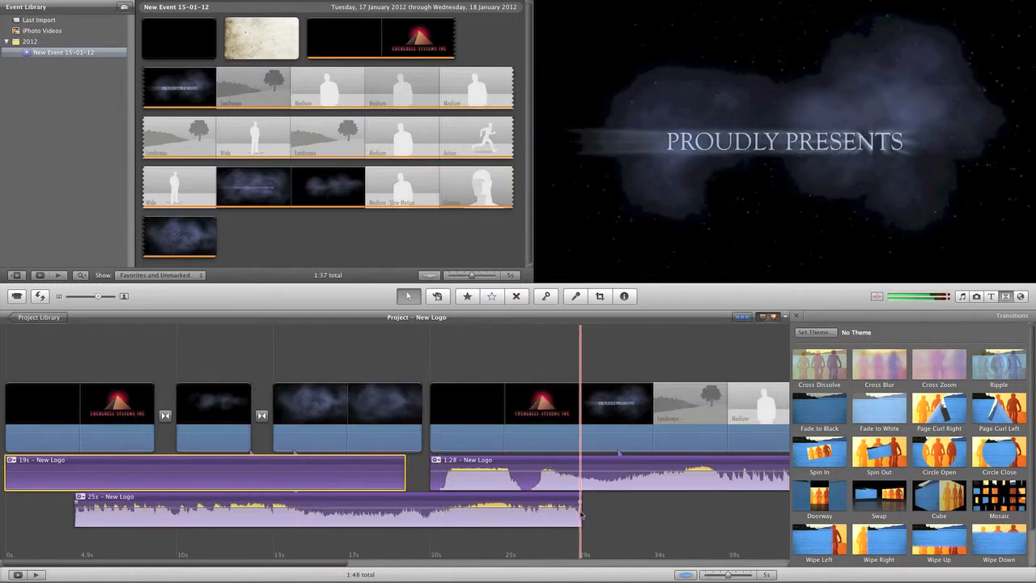
Continue extending, front-trimming and sliding back the pasted audio until it includes the music's fading end, leaving a 32 s clip.
drag(582, 512, 746, 511)
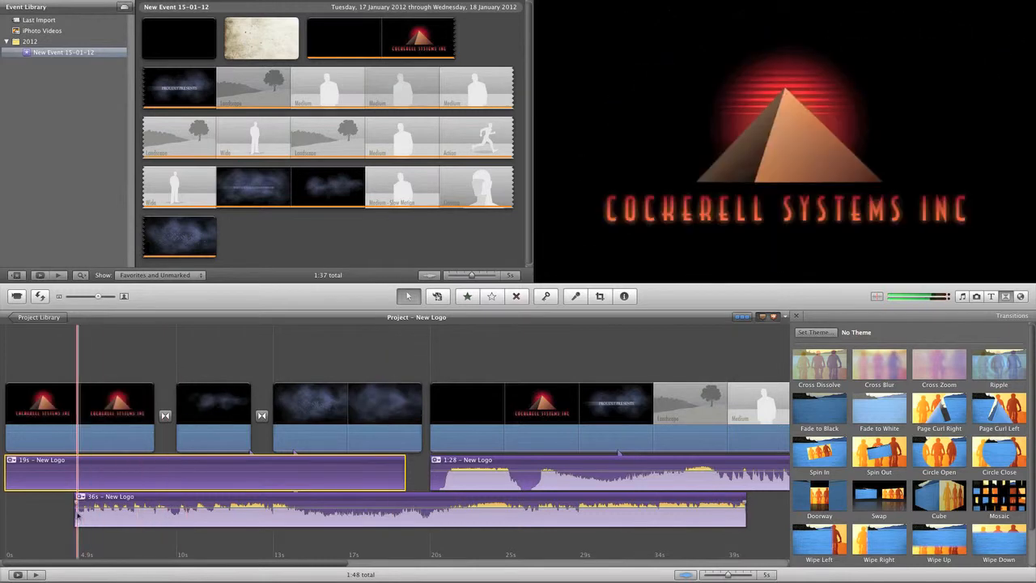
drag(174, 520, 315, 521)
drag(414, 500, 199, 500)
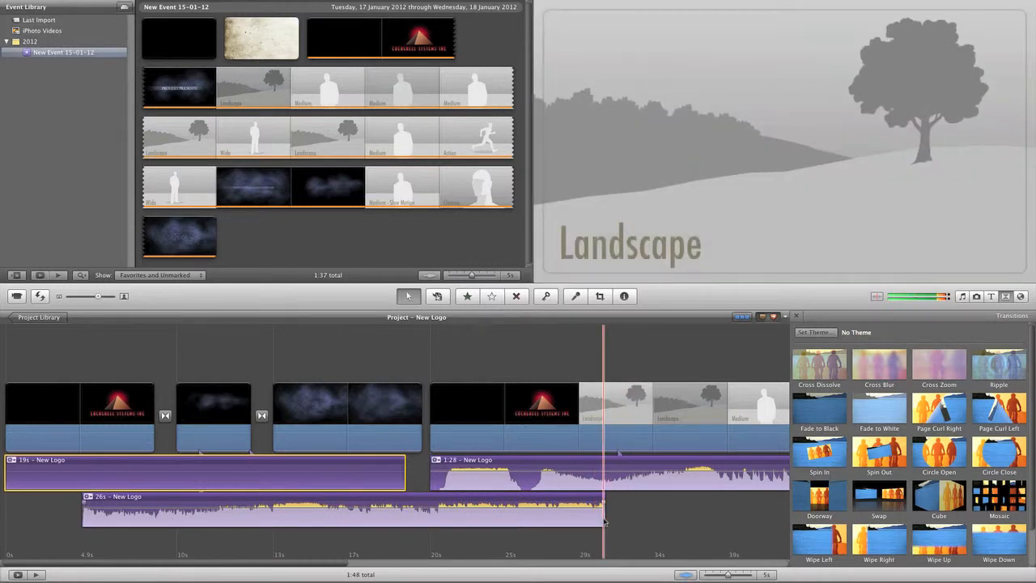
drag(606, 518, 767, 519)
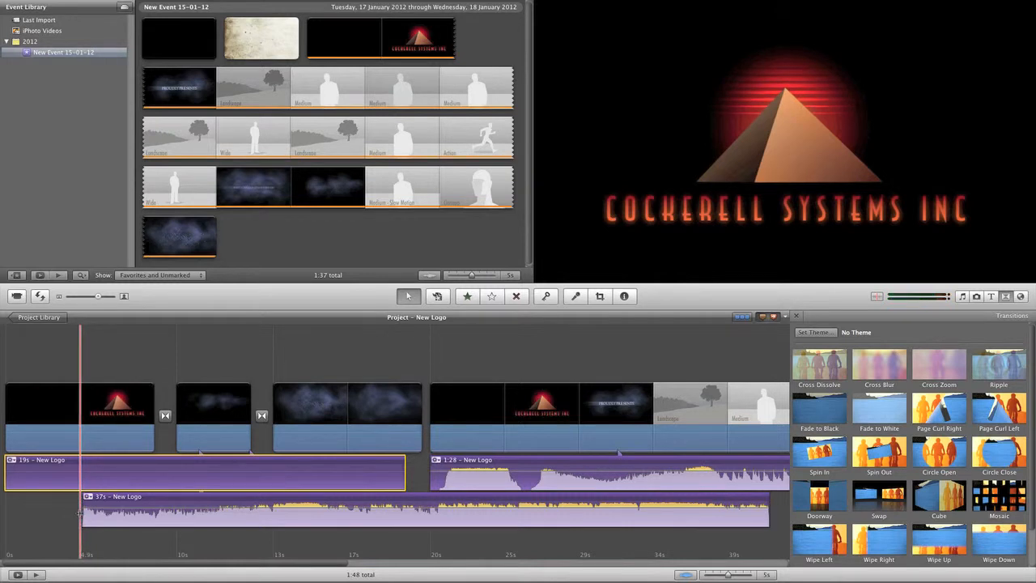
drag(85, 512, 446, 511)
drag(609, 495, 362, 497)
drag(550, 518, 768, 526)
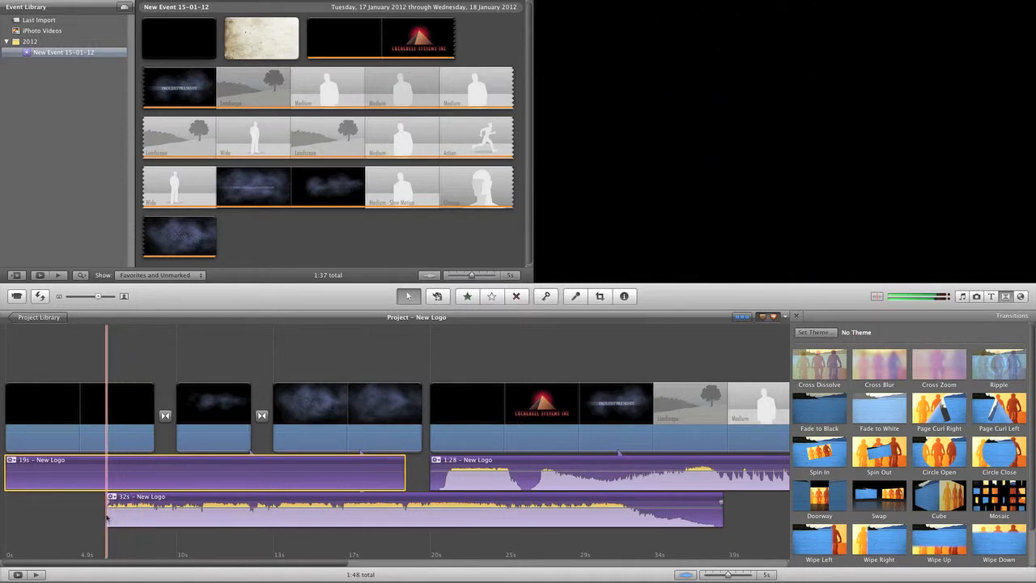
Trim the beginning of the pasted audio to leave its closing 15 s and move it beneath the intro clips.
drag(105, 515, 370, 522)
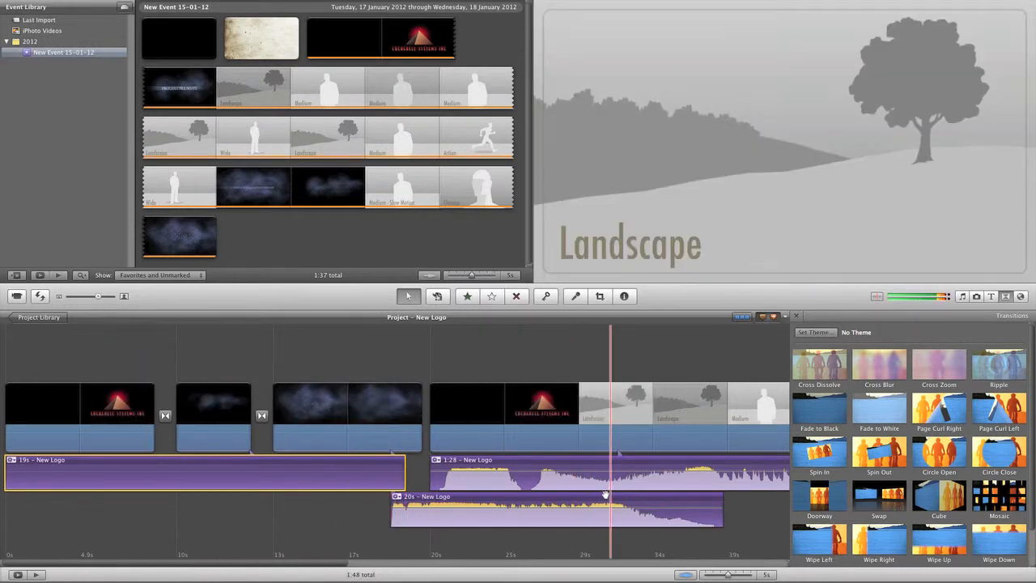
drag(594, 495, 312, 495)
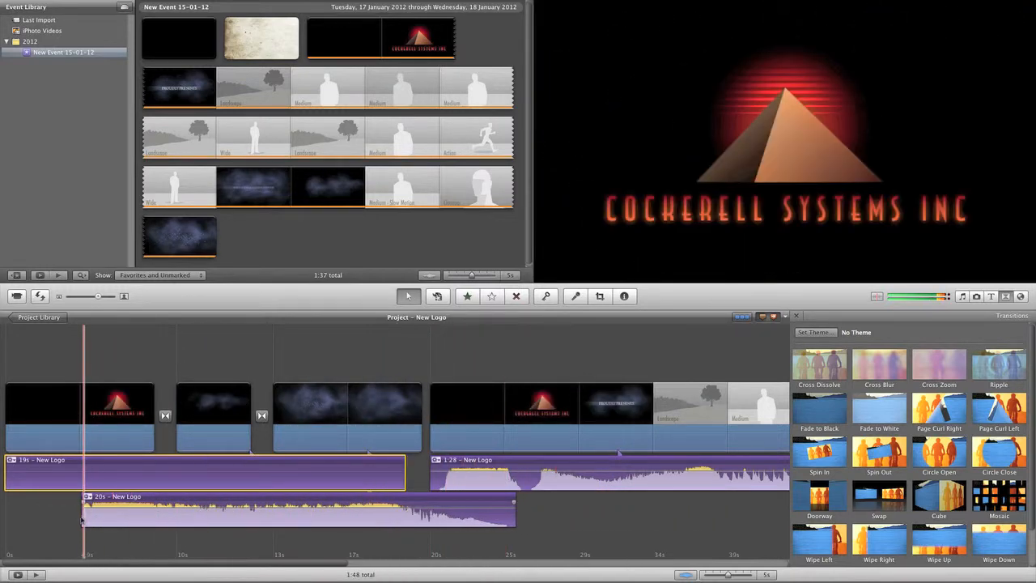
drag(82, 516, 153, 516)
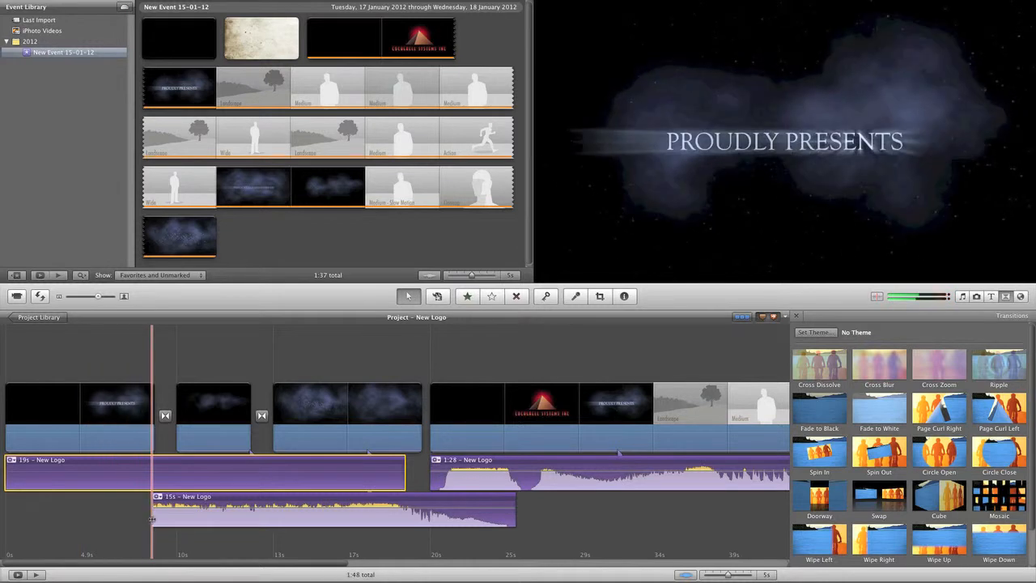
drag(458, 500, 339, 499)
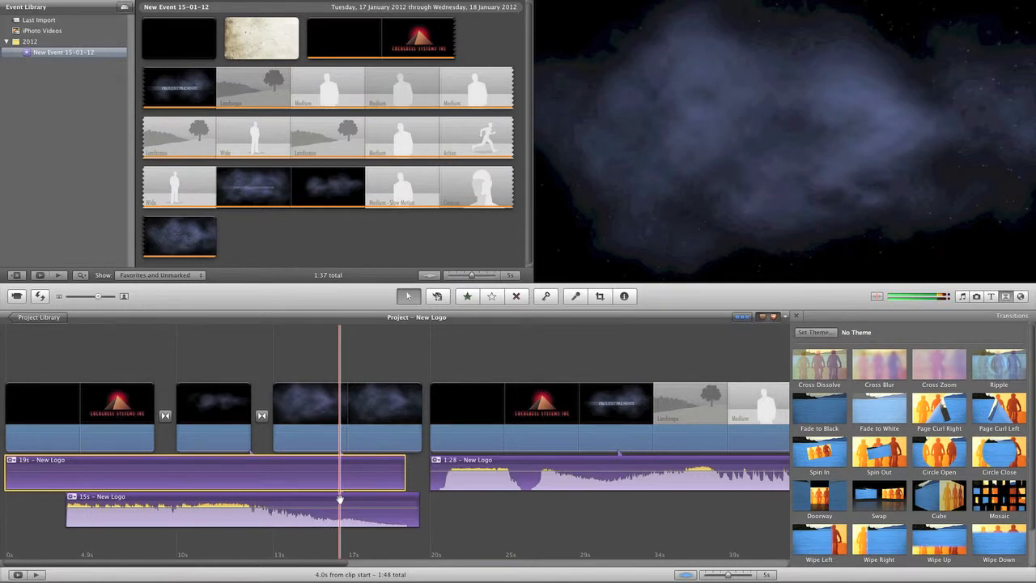
Align the pasted audio's end with the last intro clip and extend its beginning to the project's start, making it 20 s long.
drag(395, 500, 403, 499)
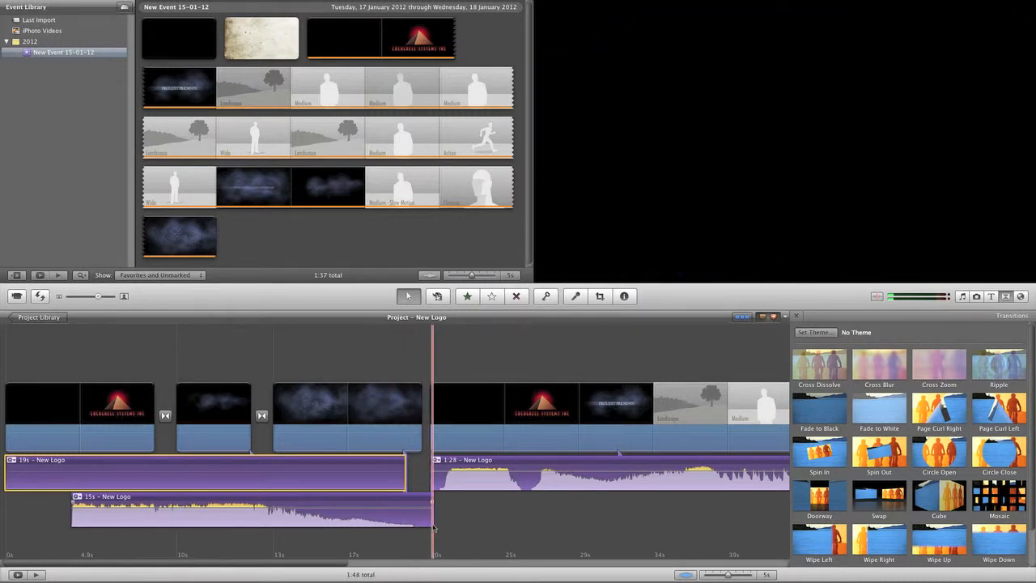
drag(435, 515, 415, 512)
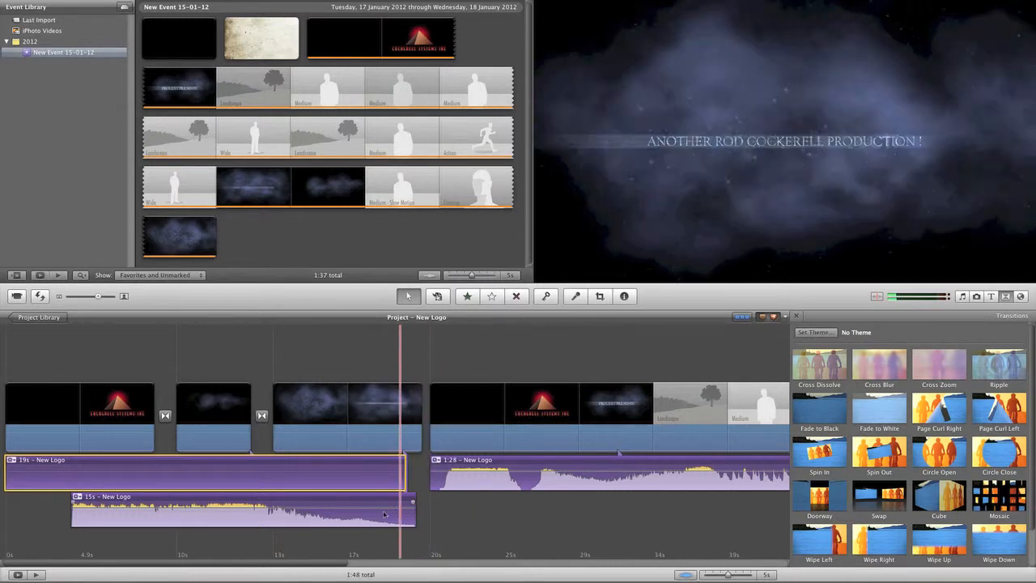
click(374, 504)
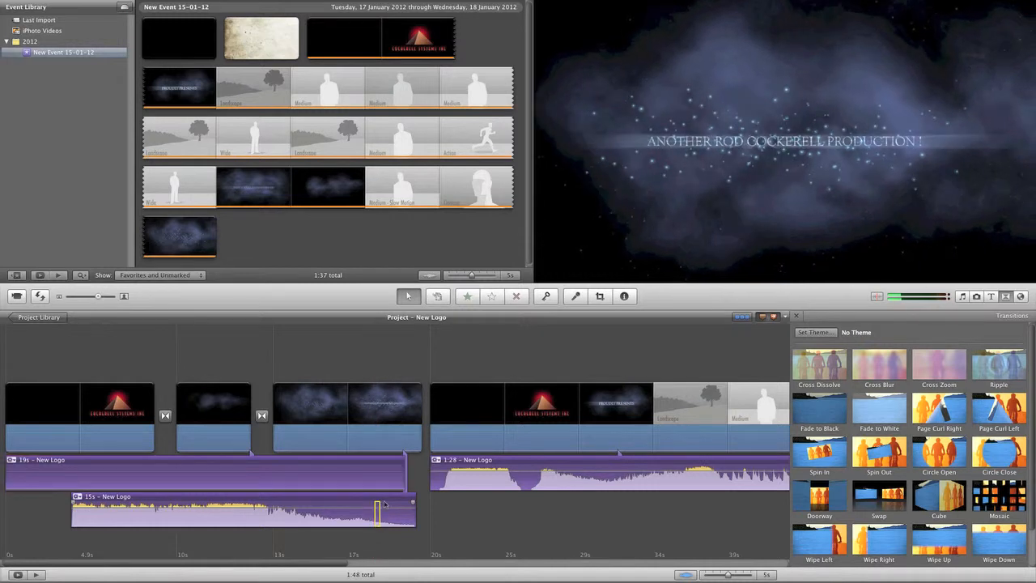
drag(386, 498, 388, 498)
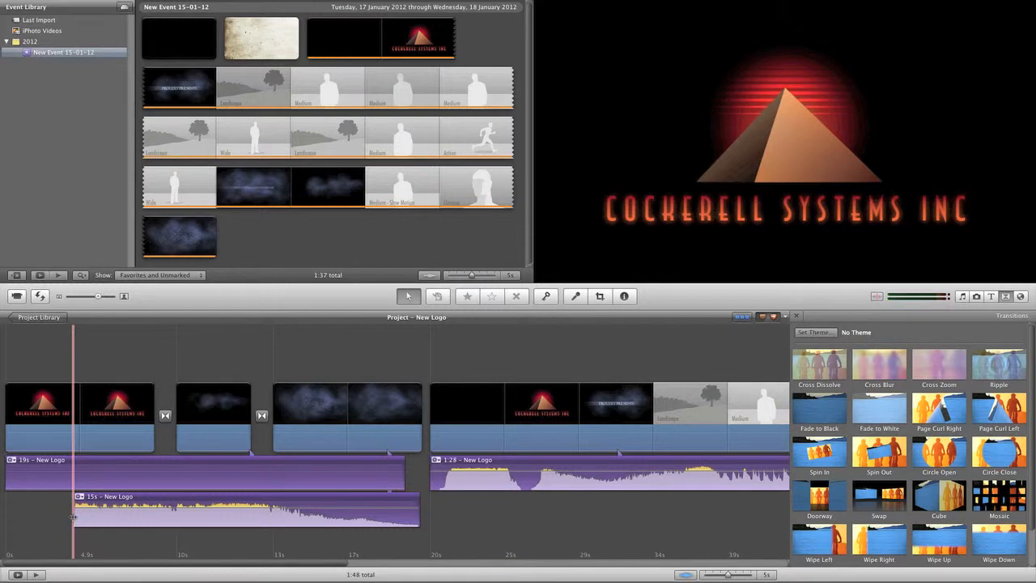
drag(73, 515, 5, 516)
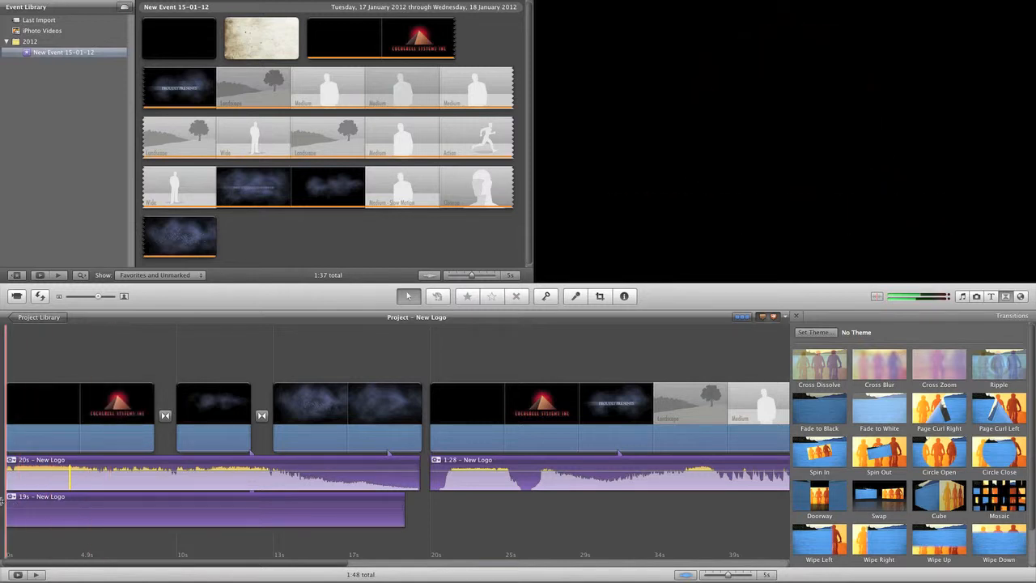
Copy the full trailer's 1:28 audio clip, paste it beneath the original and slide the copy slightly earlier.
key(space)
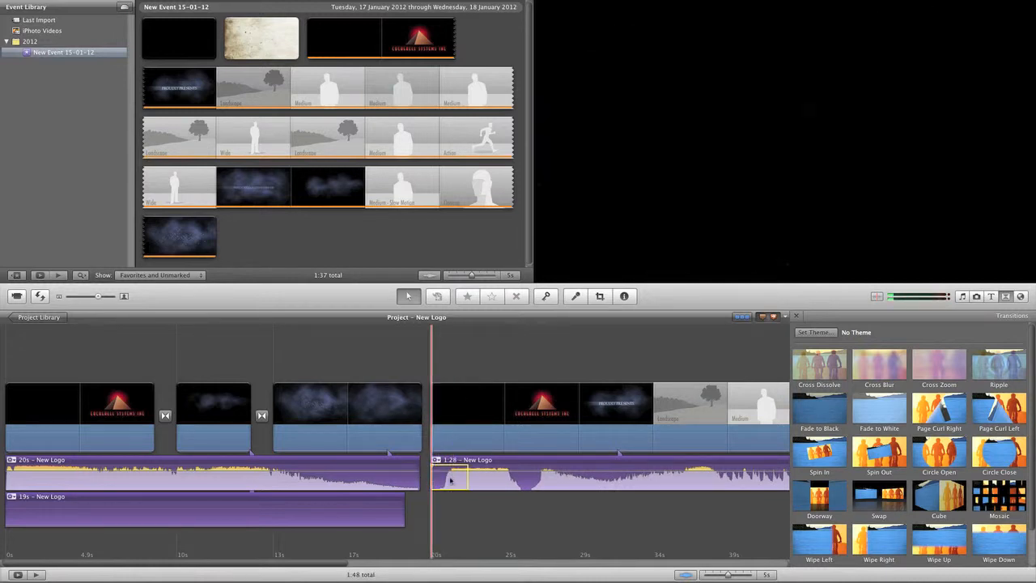
drag(483, 477, 522, 477)
right_click(488, 480)
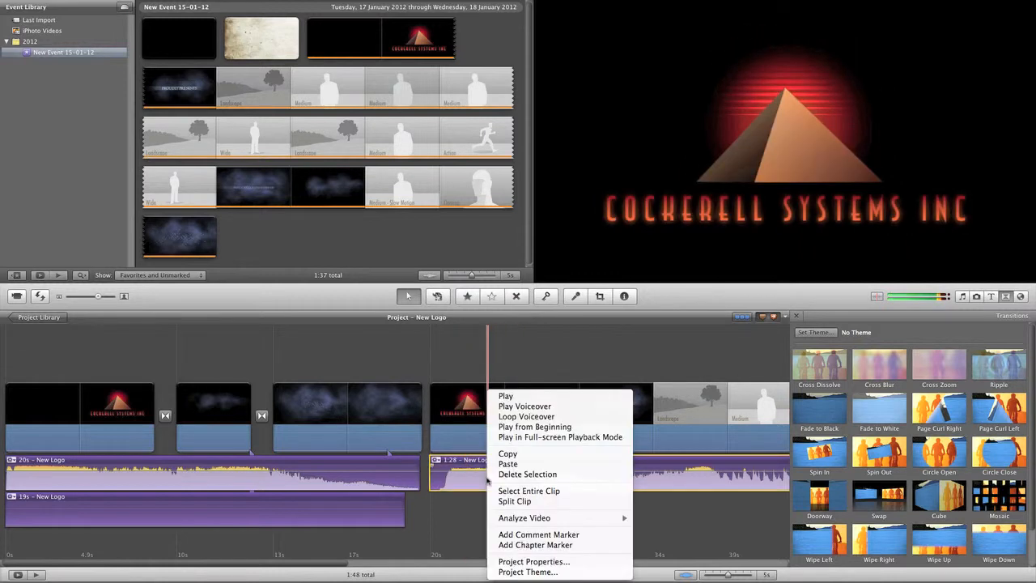
click(522, 455)
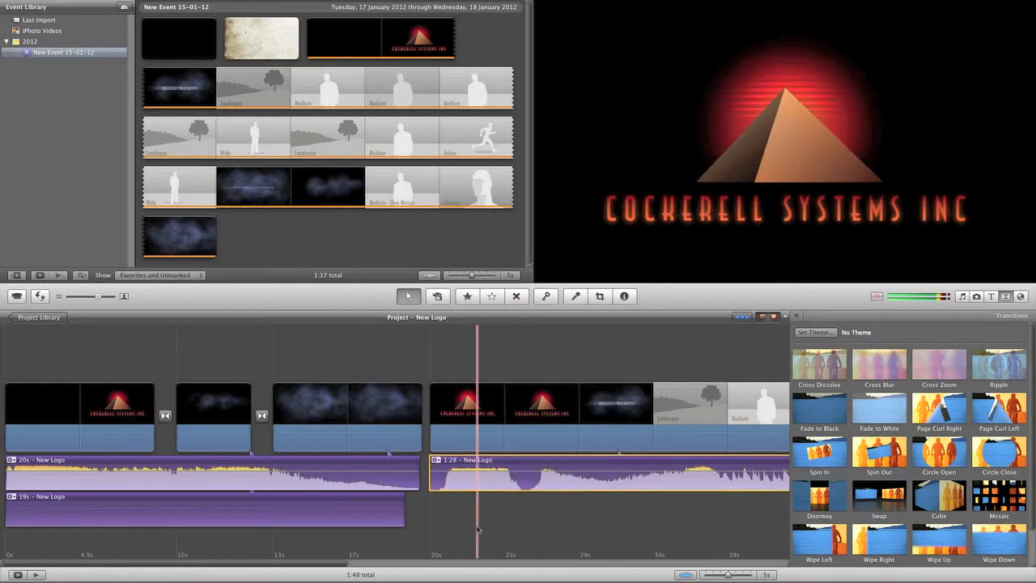
right_click(478, 530)
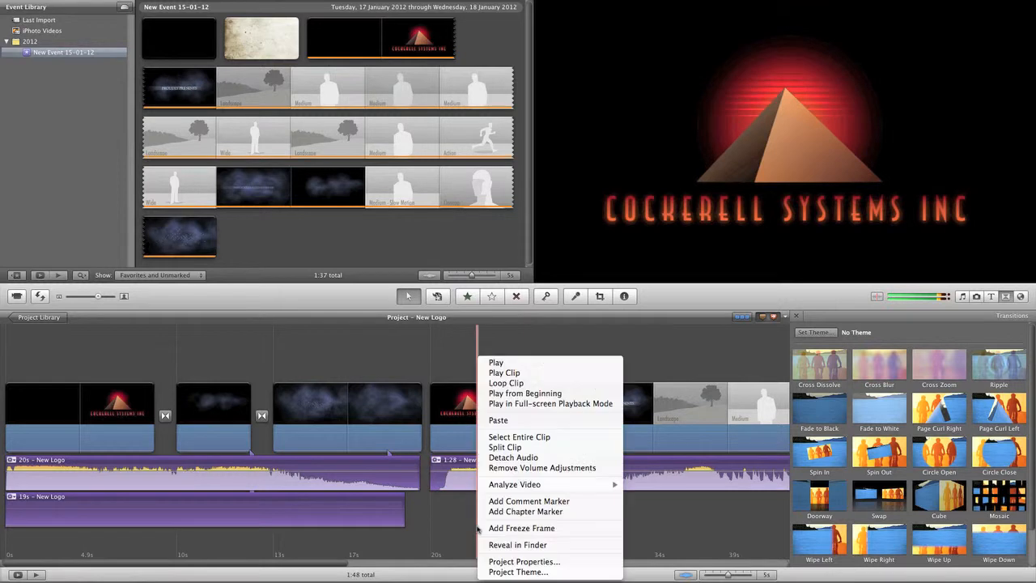
click(525, 420)
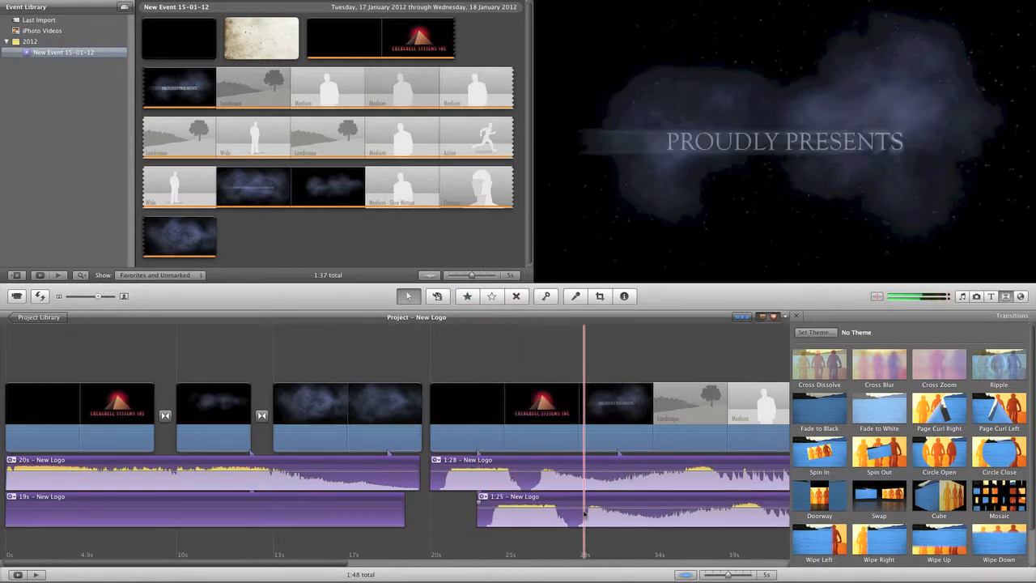
drag(638, 498, 607, 499)
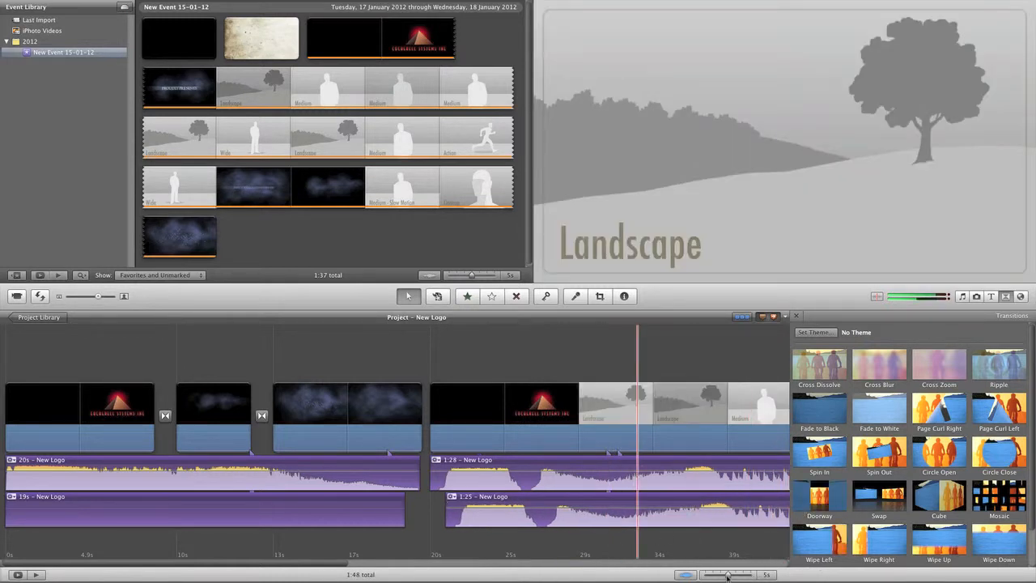
Trim the pasted audio copy to its opening 6.6 s and move it to the project's start.
drag(726, 575, 751, 577)
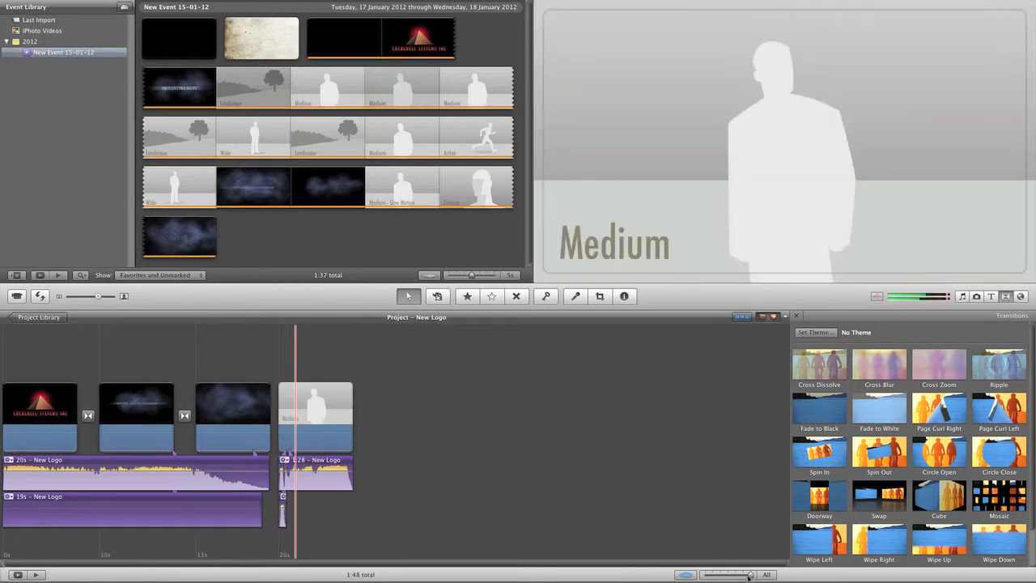
click(744, 576)
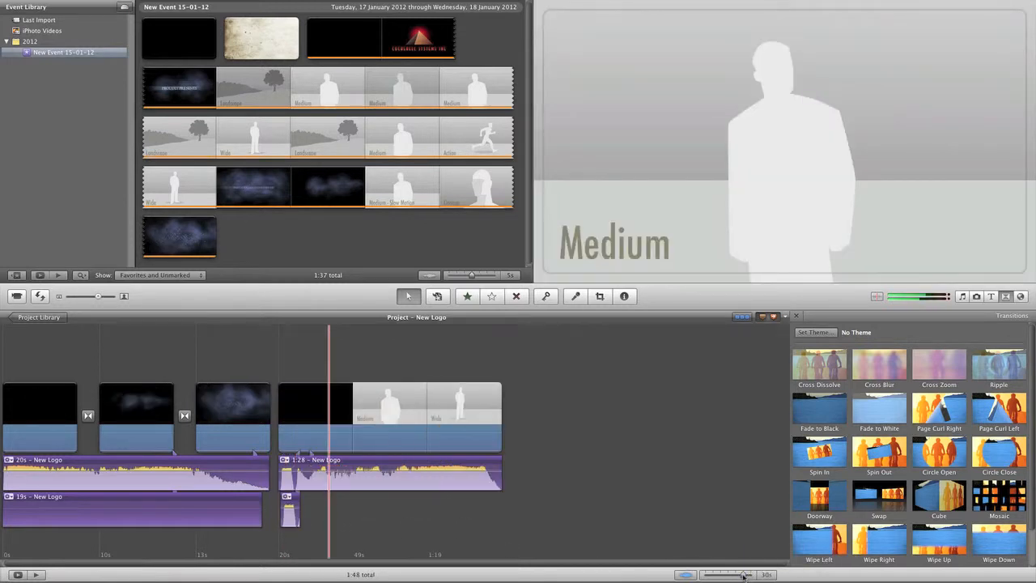
click(735, 577)
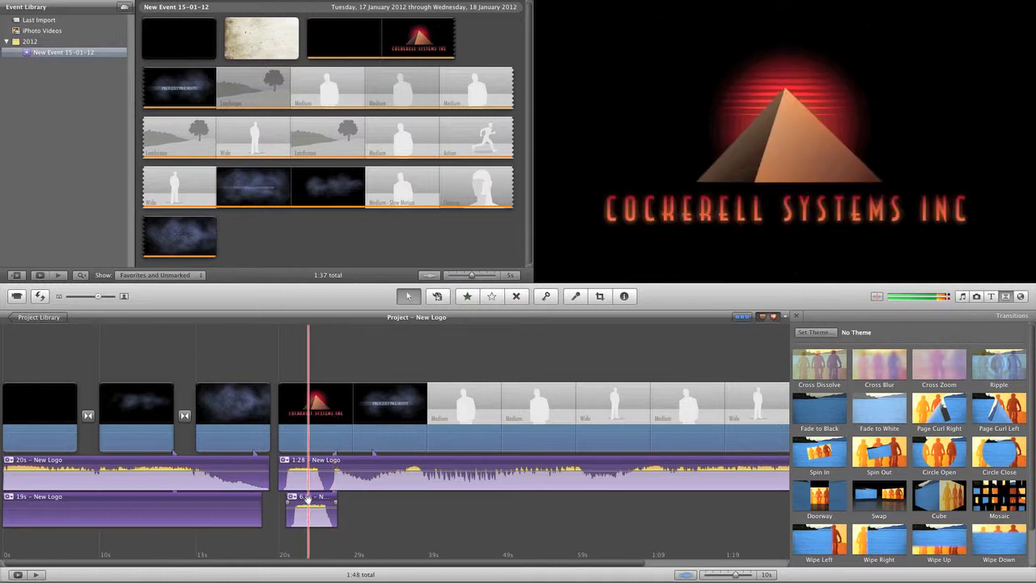
drag(308, 496, 8, 491)
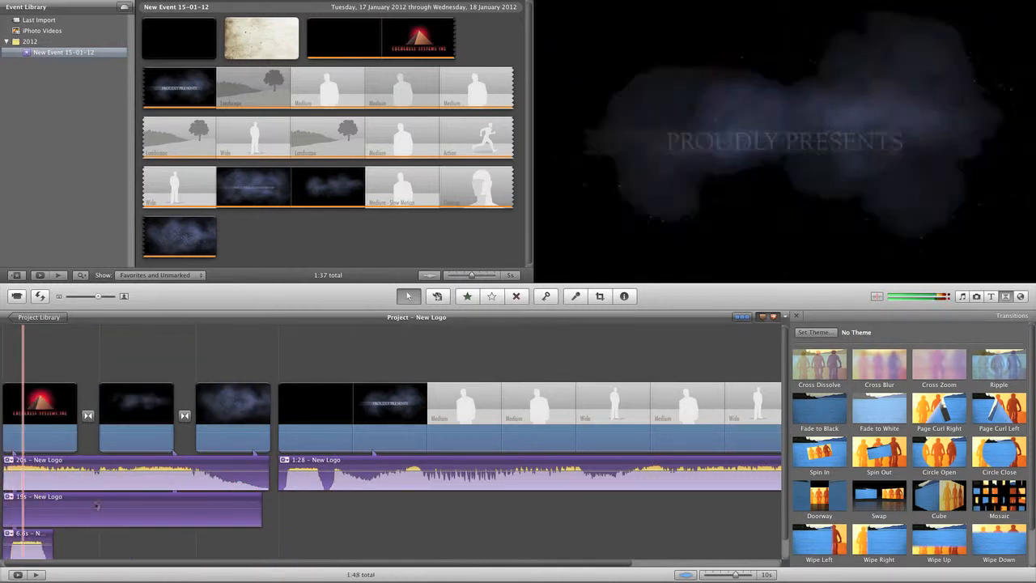
Delete the 19 s audio clip and trim the 20 s music's beginning to 13 s so it follows the 6.6 s opening audio.
key(Delete)
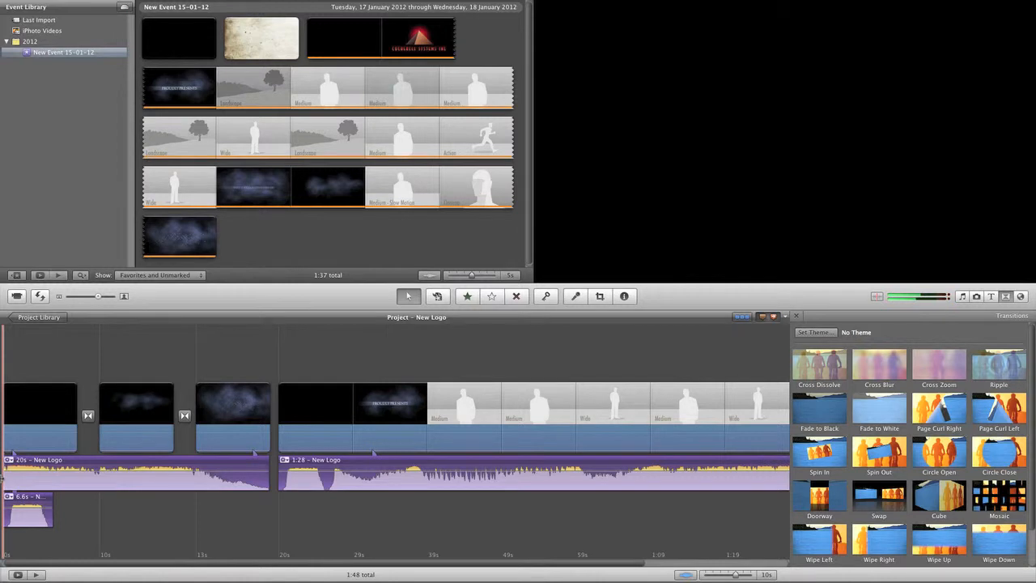
drag(10, 478, 52, 480)
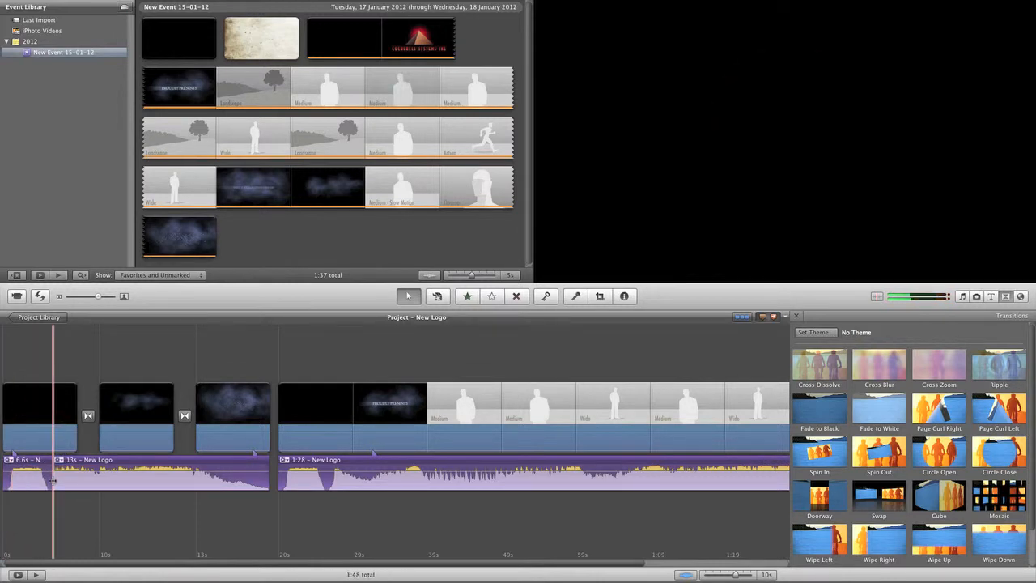
Give the 13 s closing music clip a manual audio fade-in of 2.0 s.
right_click(71, 484)
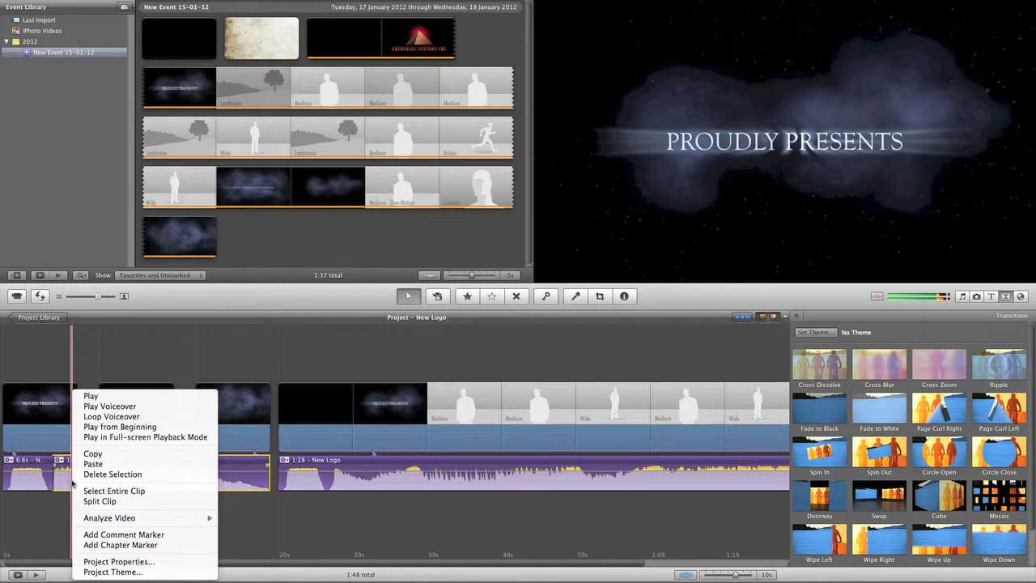
click(63, 503)
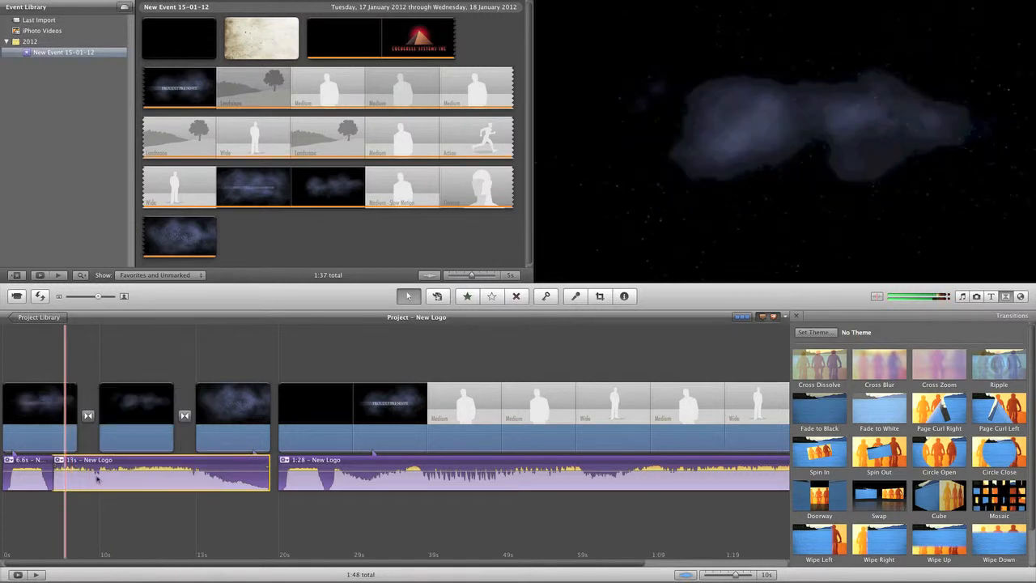
key(i)
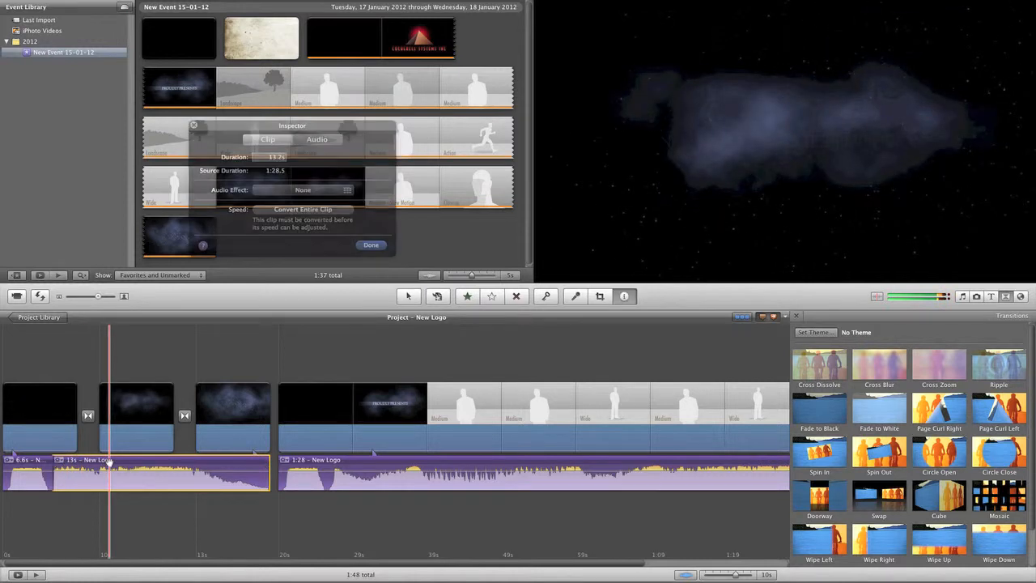
click(316, 141)
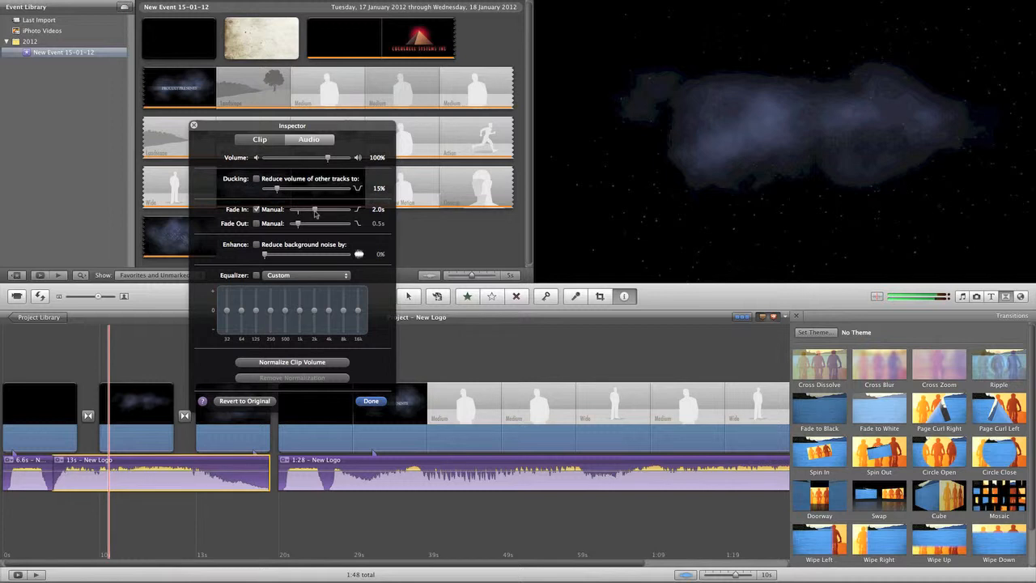
click(370, 401)
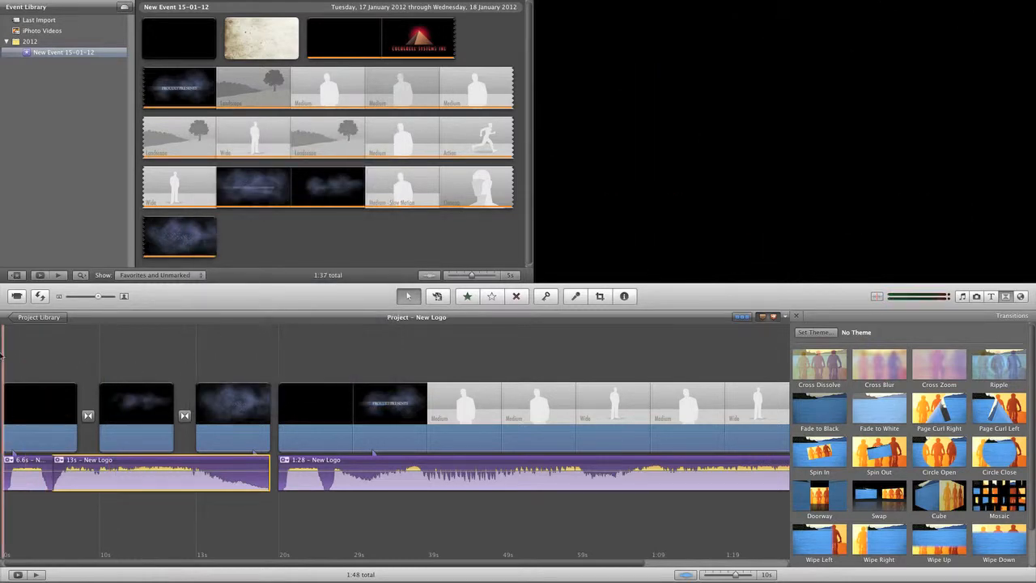